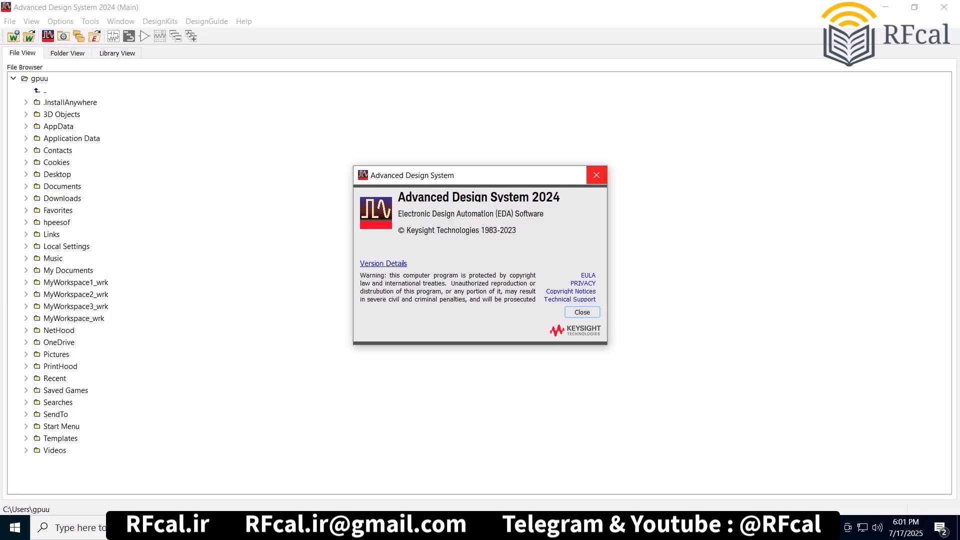
Create a new workspace named MyWorkspace4_wrk that includes all user favorite libraries and PDKs
click(596, 175)
click(9, 21)
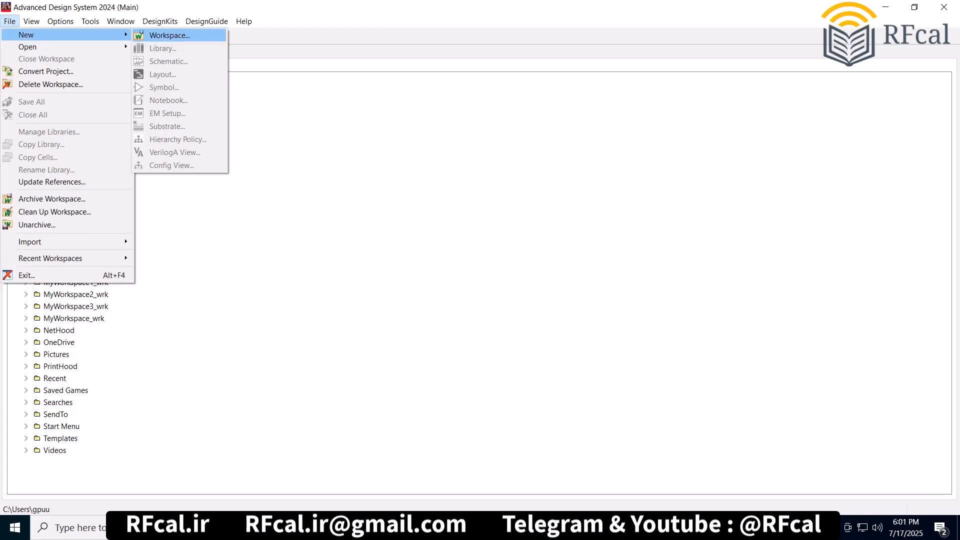
key(Return)
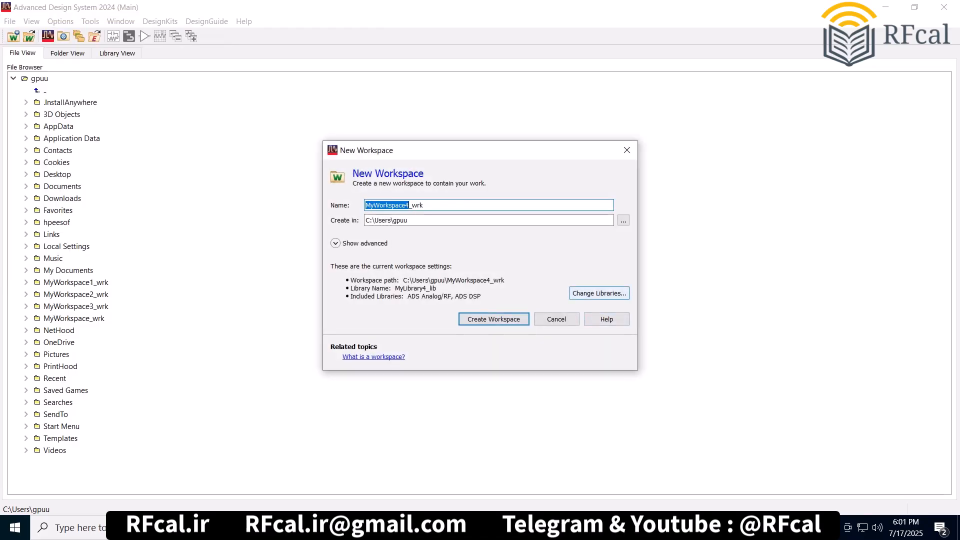
click(598, 293)
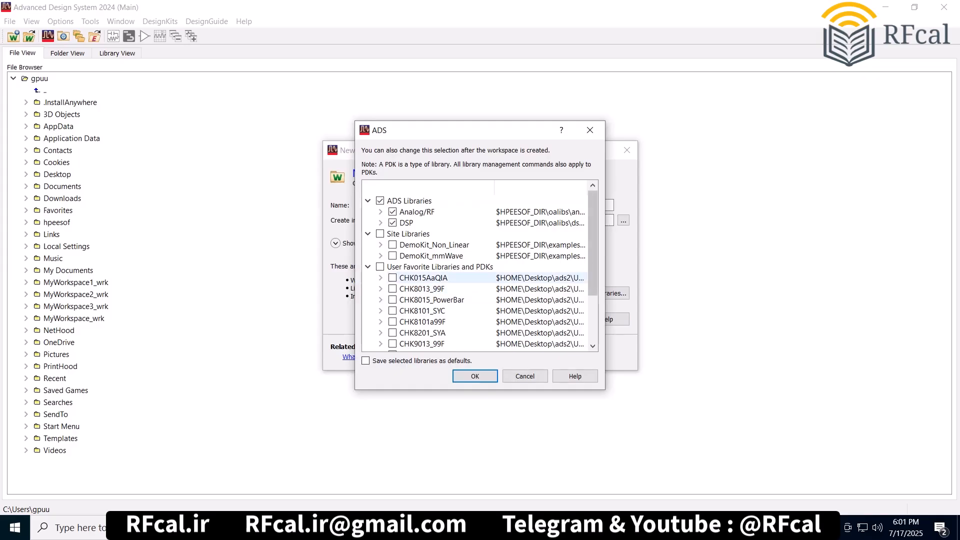
drag(523, 390, 520, 476)
click(380, 266)
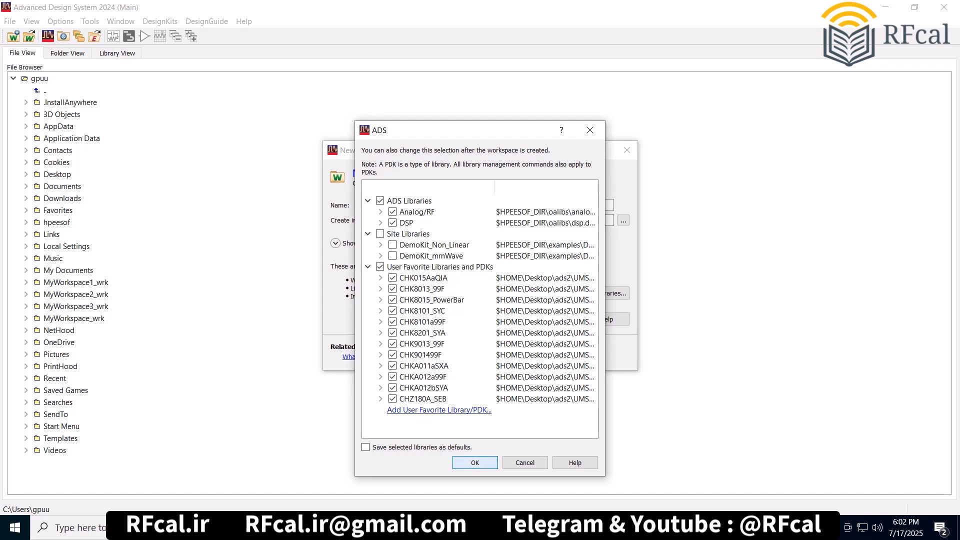
click(475, 463)
drag(572, 149, 400, 148)
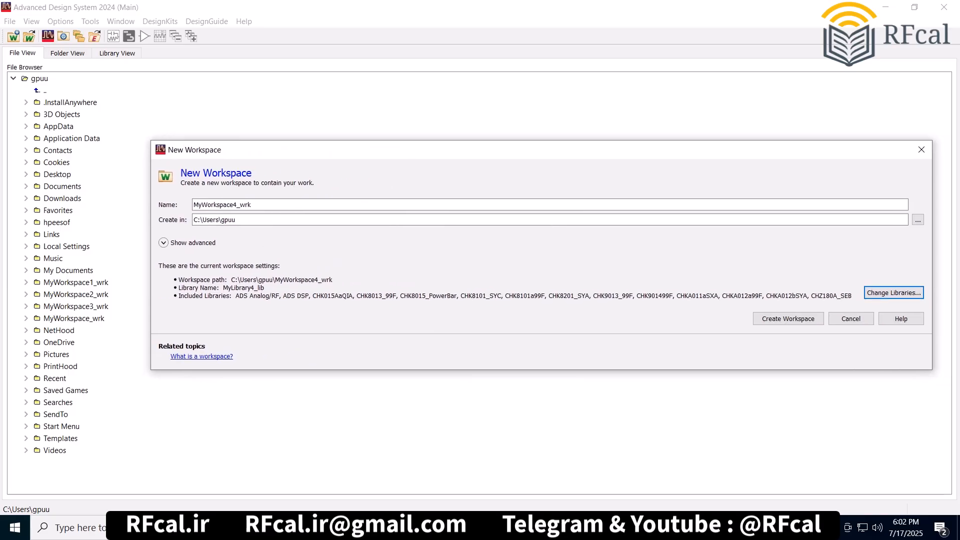
click(788, 319)
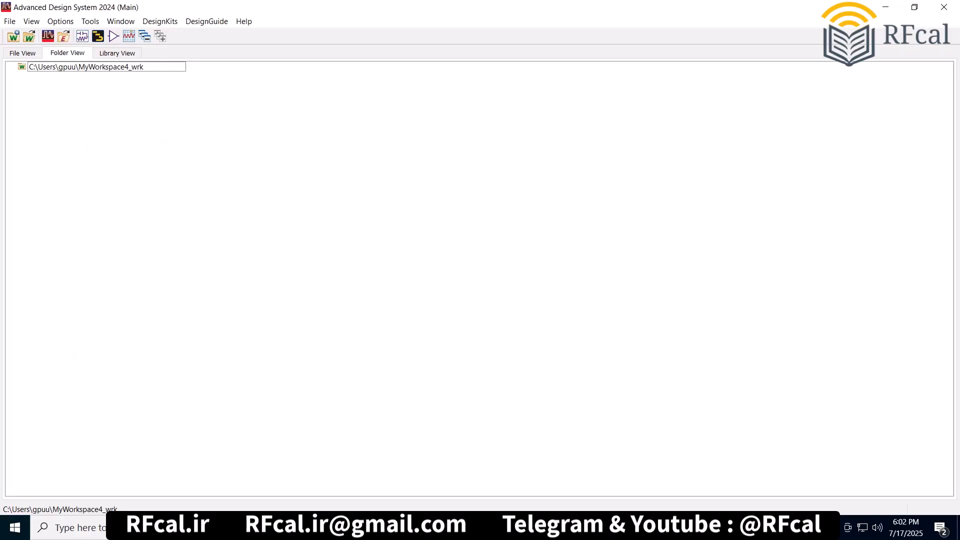
Create a new schematic in cell cell_1 of the workspace
right_click(134, 67)
mouse_move(150, 73)
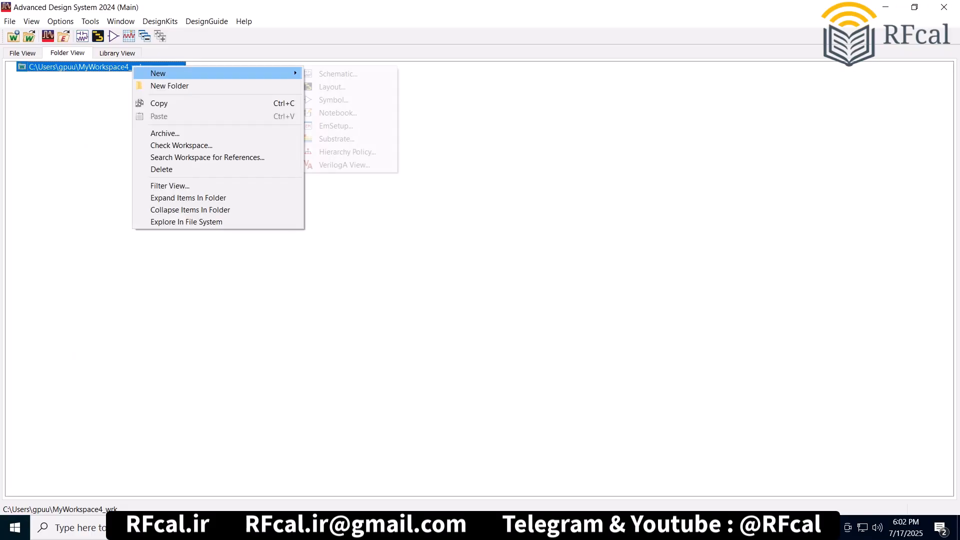
click(329, 73)
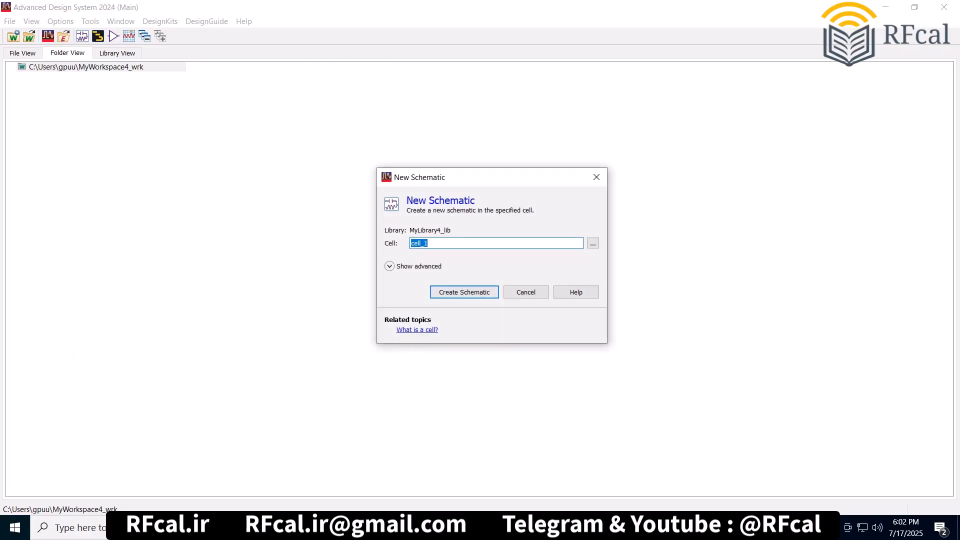
key(Return)
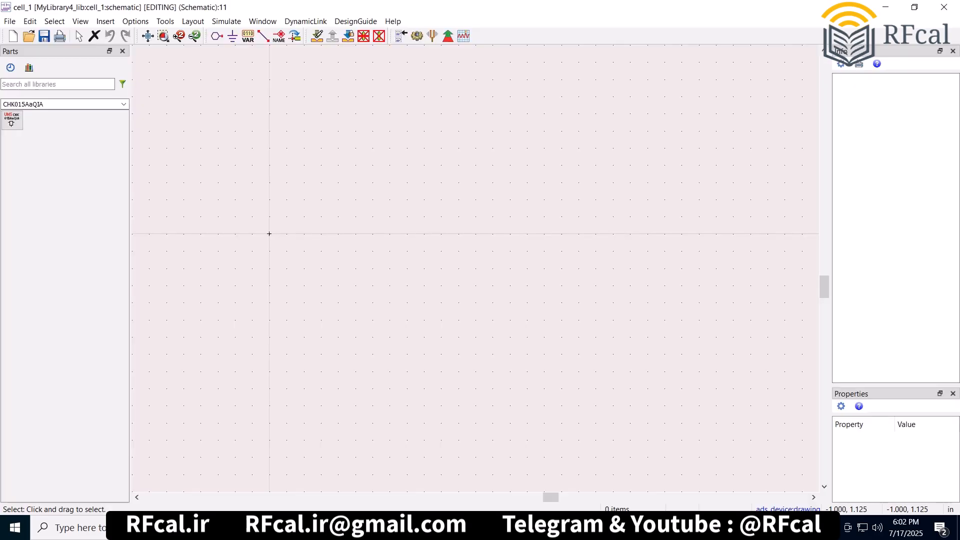
click(123, 103)
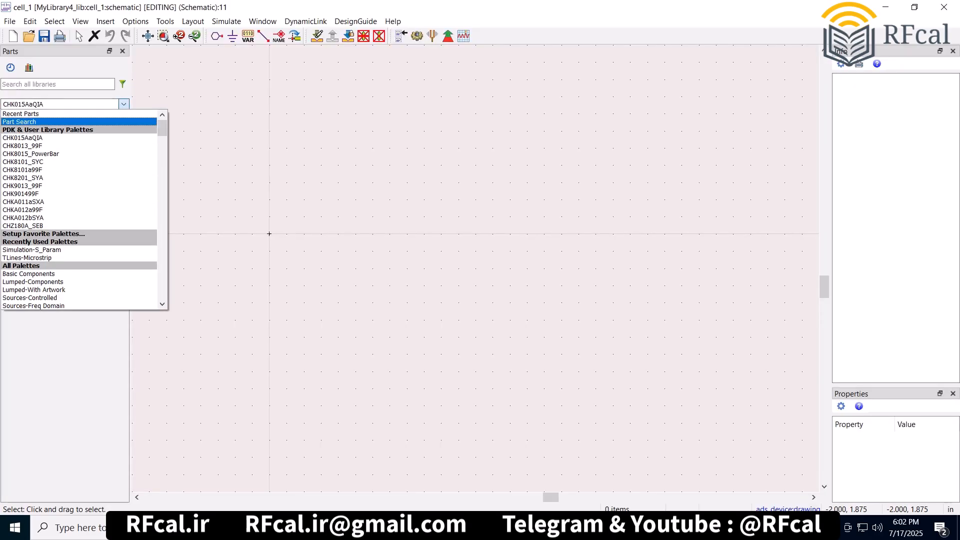
scroll(80, 210, down, 5)
scroll(80, 210, up, 5)
click(209, 138)
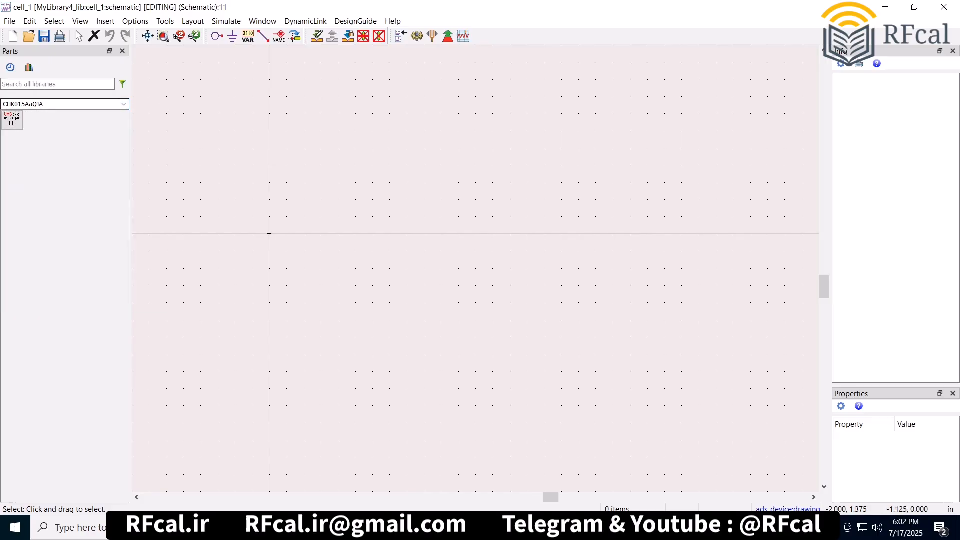
Place the CHK015AaQIA transistor model from its PDK library palette in the schematic
click(123, 103)
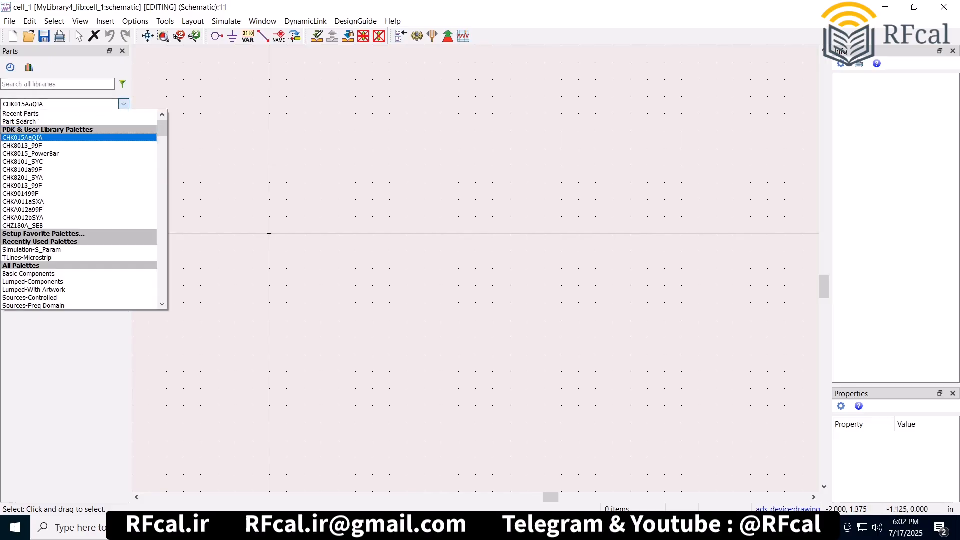
click(22, 137)
click(11, 120)
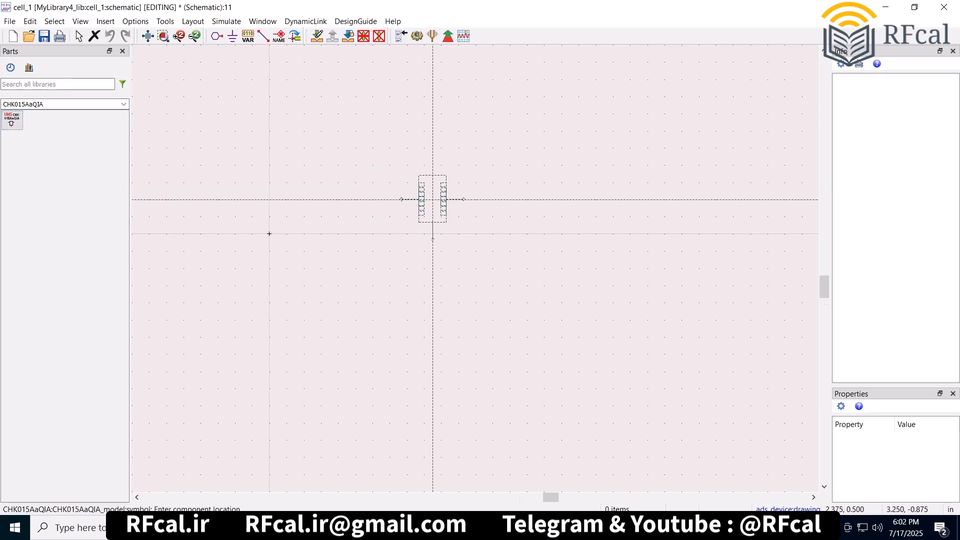
click(432, 199)
key(Escape)
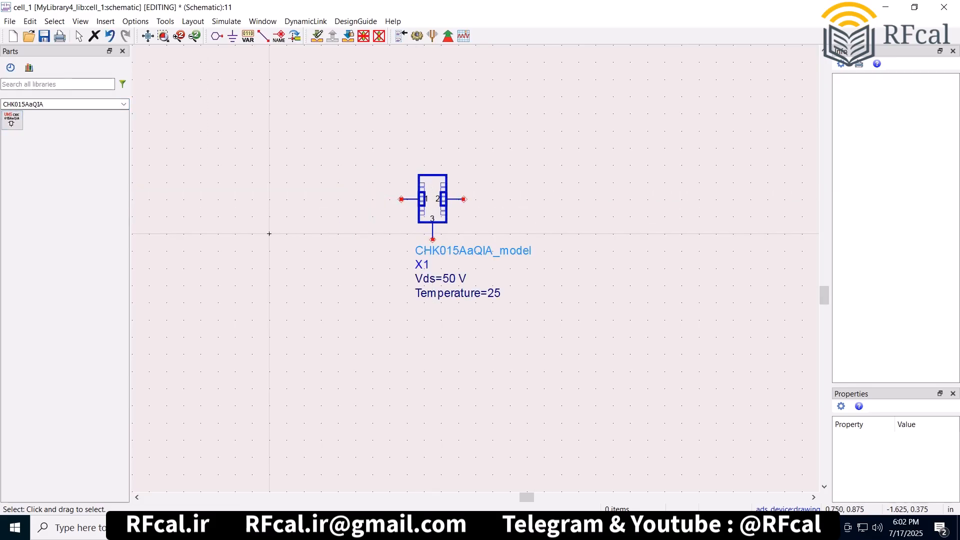
click(147, 36)
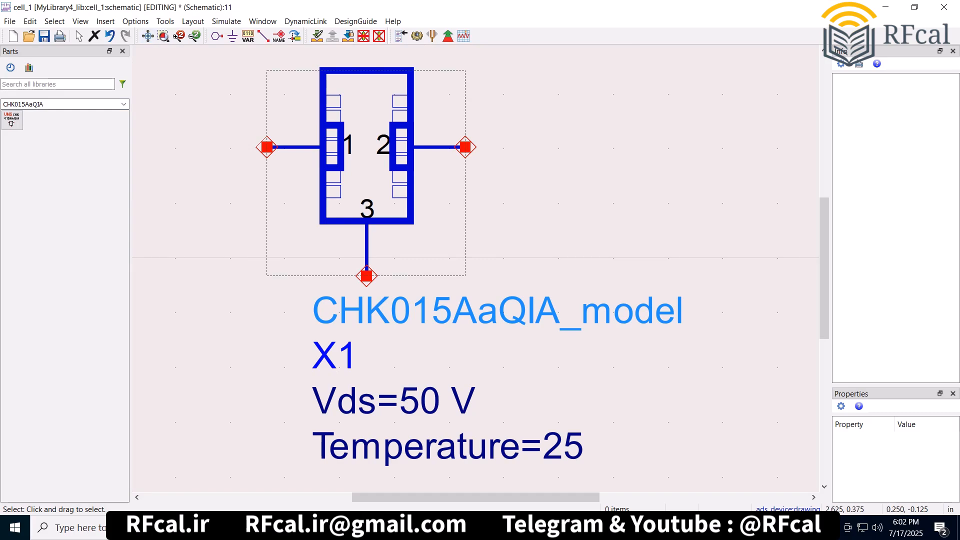
scroll(394, 175, down, 2)
drag(441, 227, 458, 174)
click(353, 174)
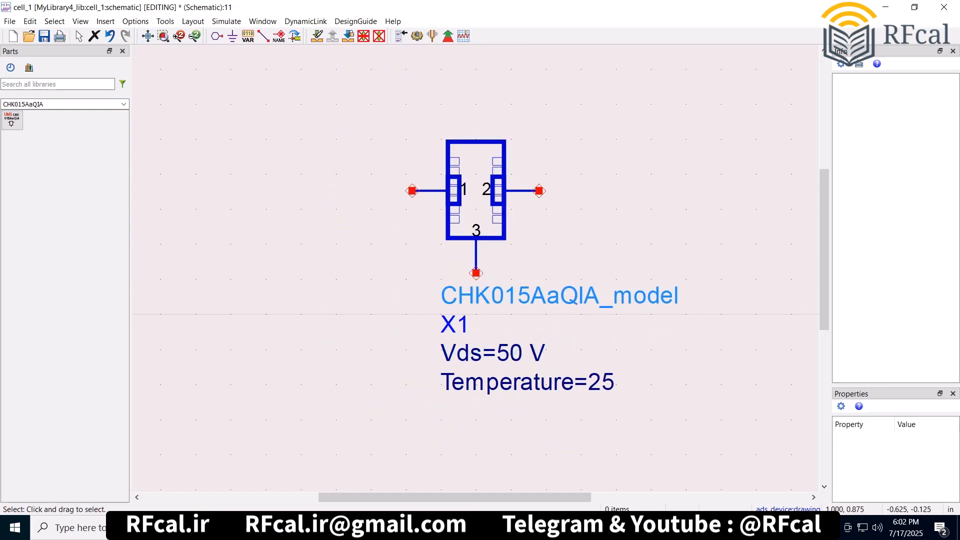
Place an S-parameter simulation controller from the Simulation-S_Param palette above and left of the transistor model
click(124, 104)
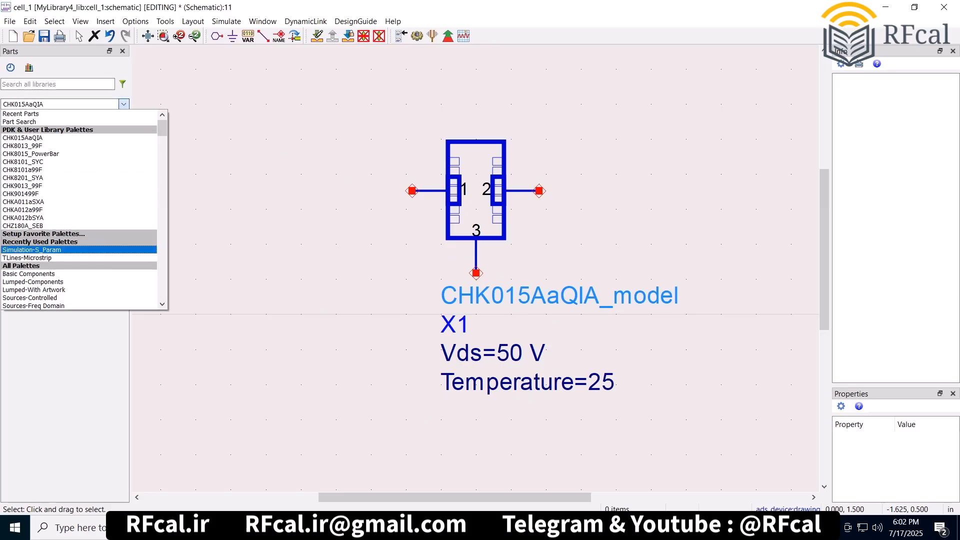
click(55, 249)
click(12, 120)
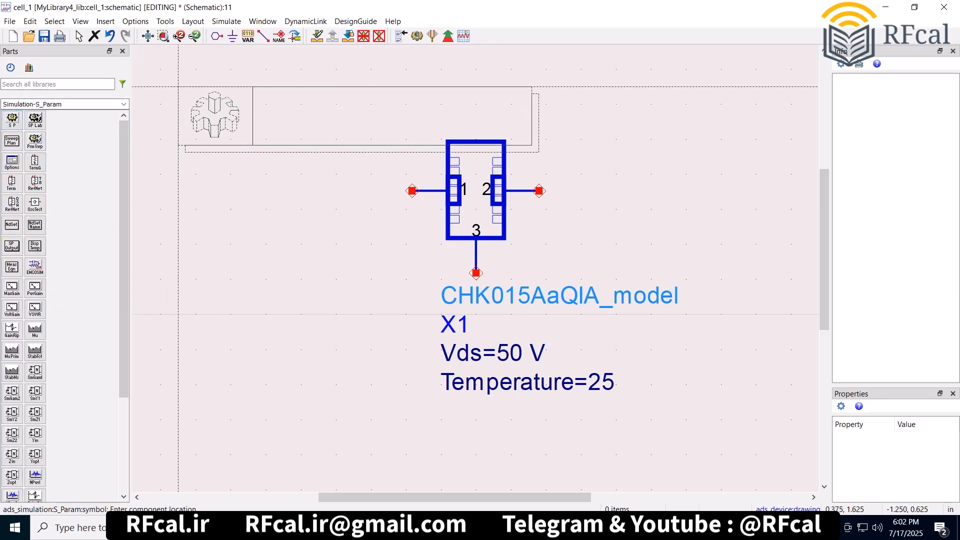
scroll(280, 151, down, 1)
click(278, 153)
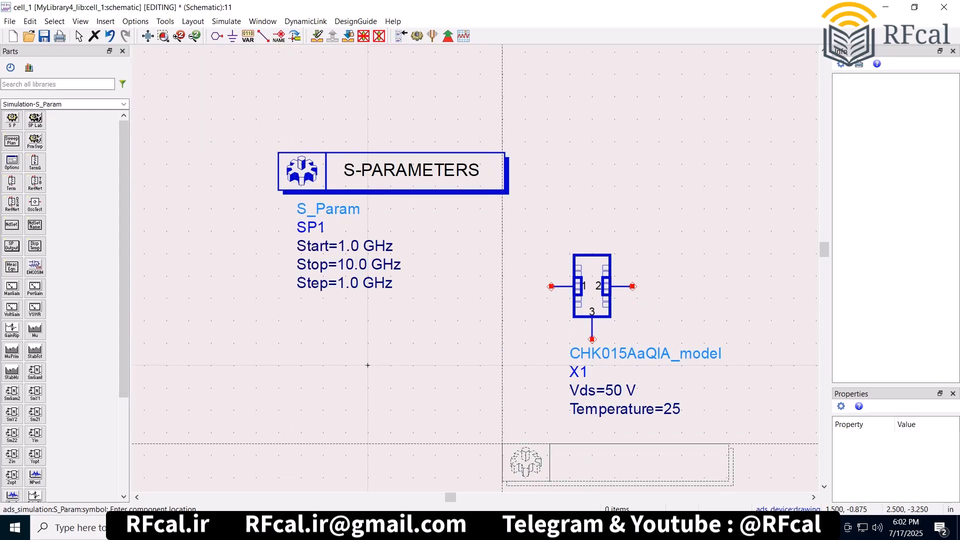
key(Escape)
Place three 50 Ohm Term ports: one left, one right and one below the transistor model
click(12, 182)
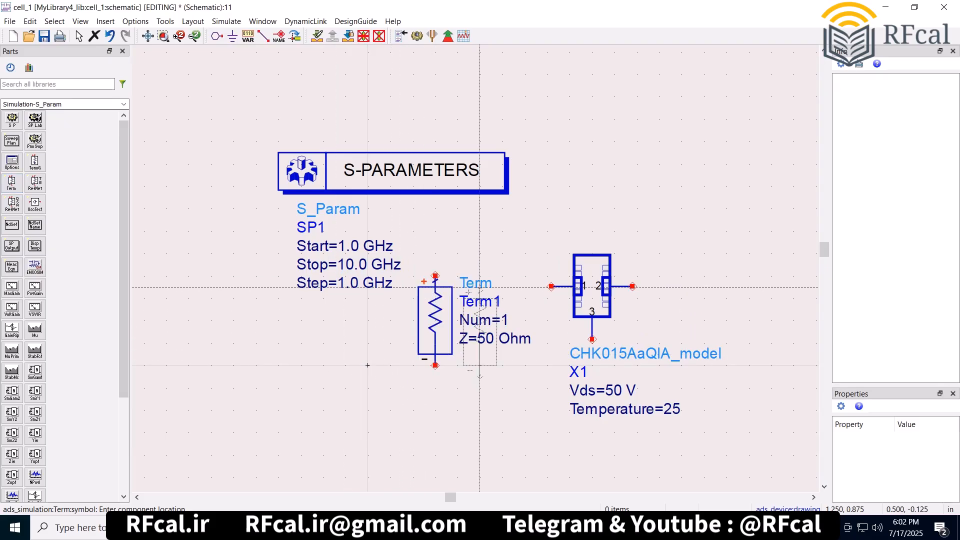
click(771, 287)
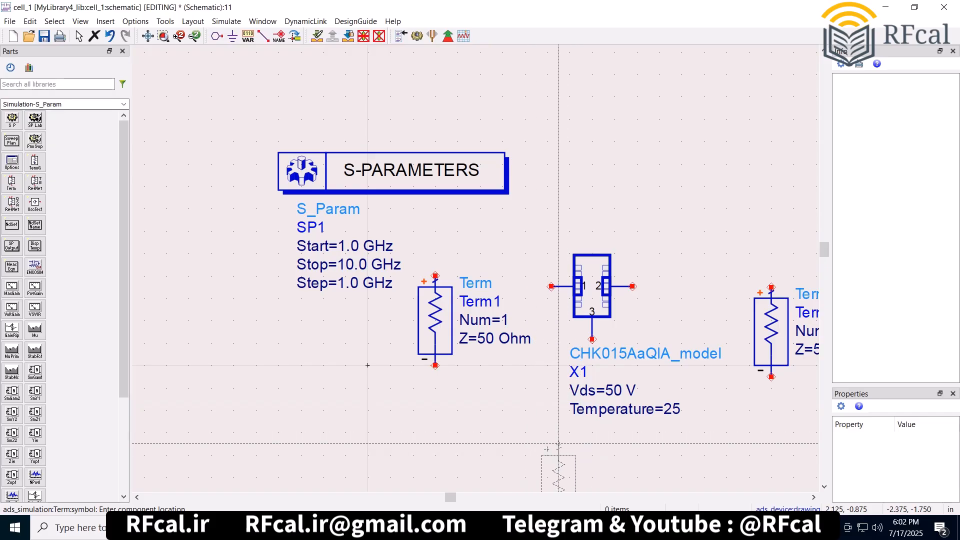
click(536, 433)
key(Escape)
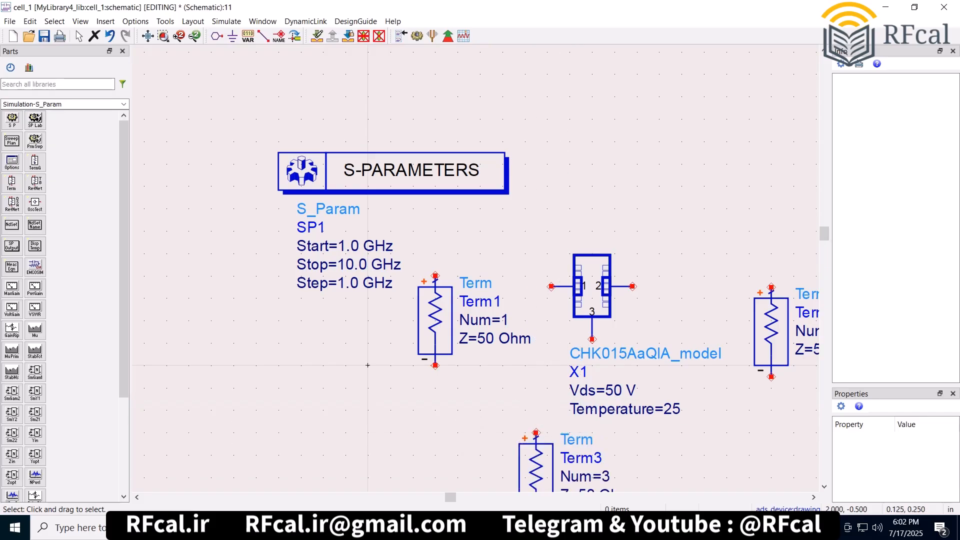
click(148, 36)
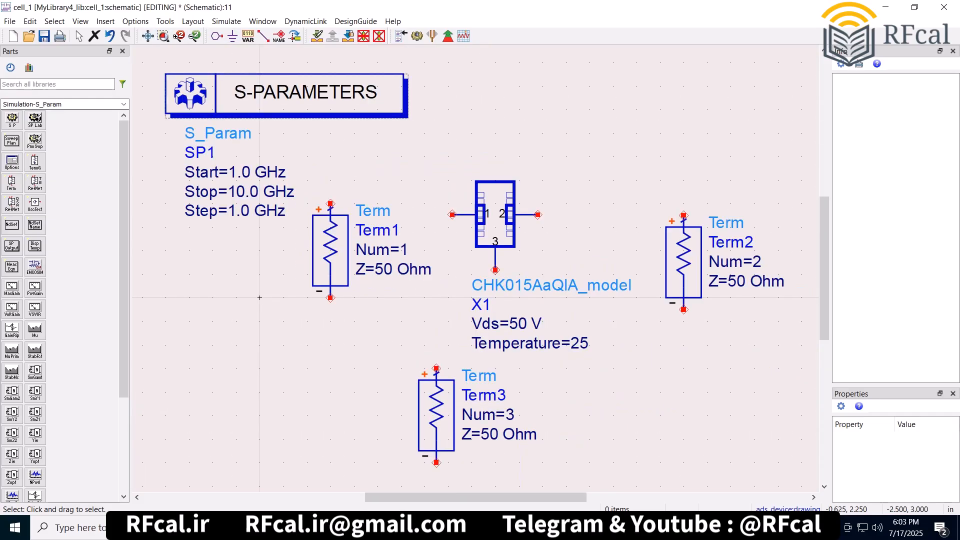
Wire transistor pins 1, 2 and 3 to the positive terminals of Term1, Term2 and Term3 respectively
key(ctrl+w)
click(452, 215)
click(330, 203)
click(537, 215)
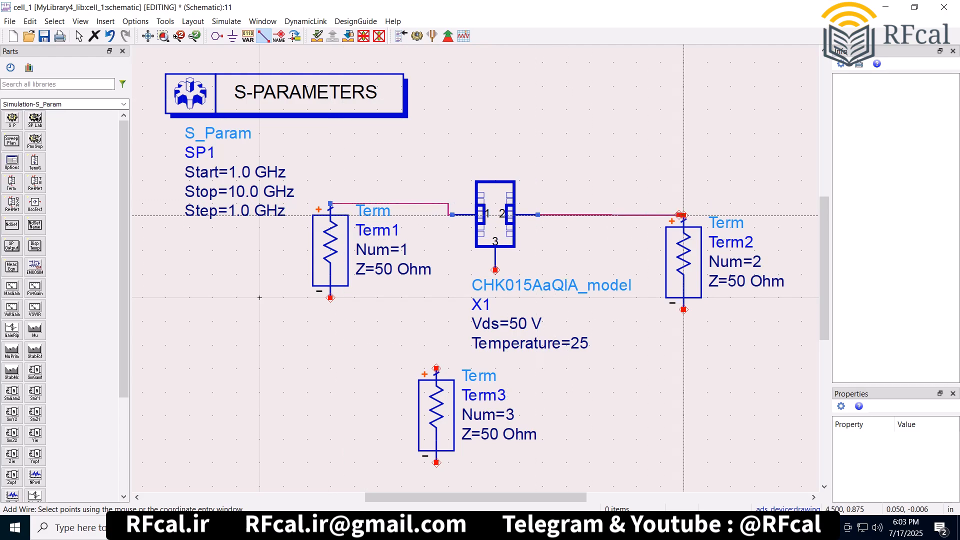
click(680, 215)
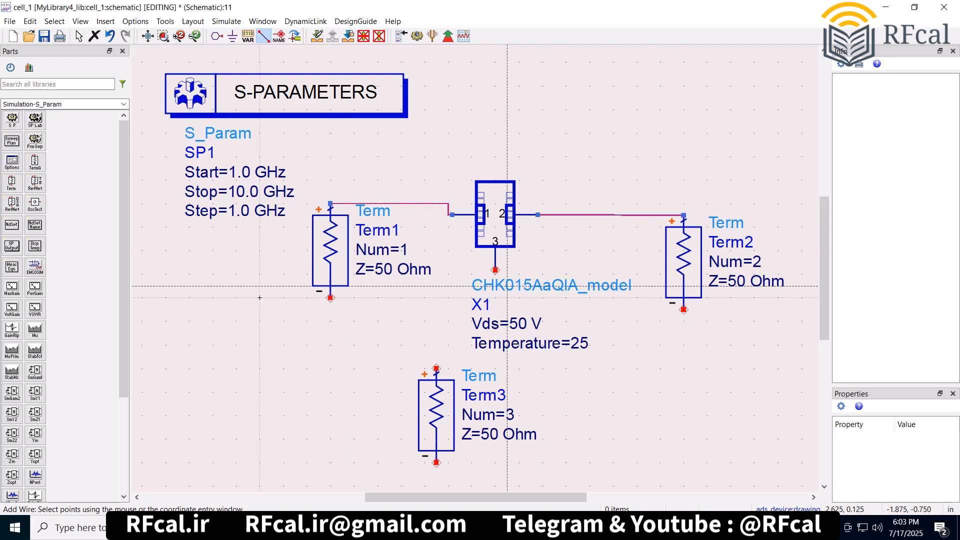
click(495, 270)
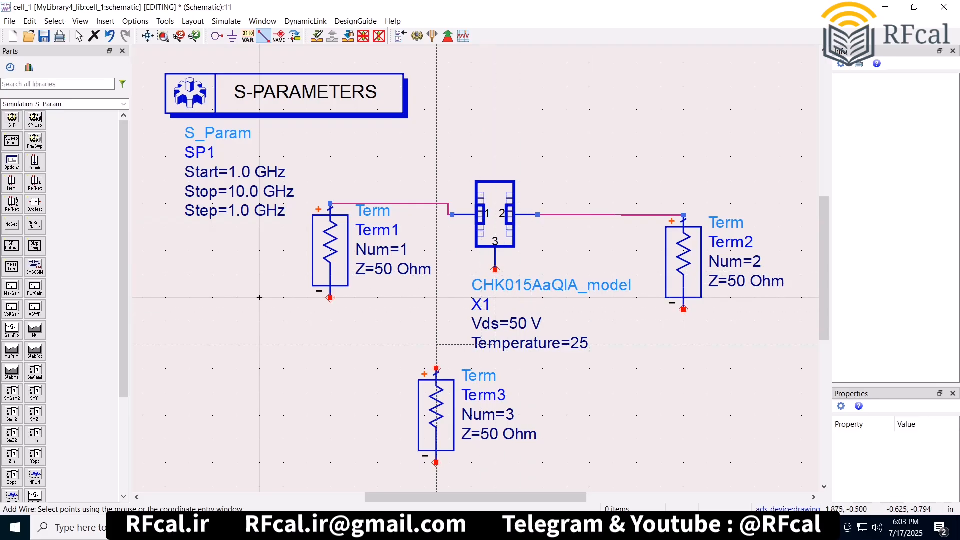
click(436, 369)
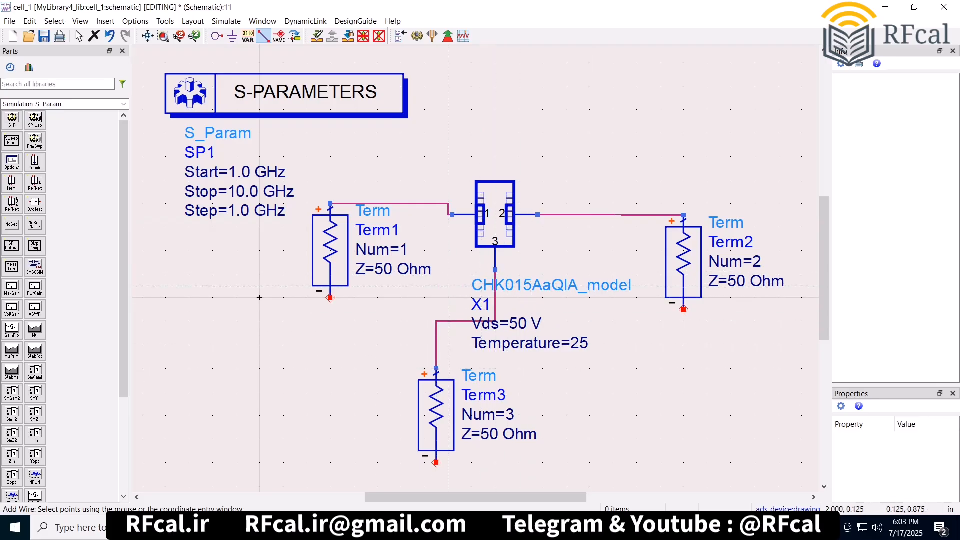
key(Escape)
Add a ground to the negative terminal of each of the three Term ports
key(ctrl+g)
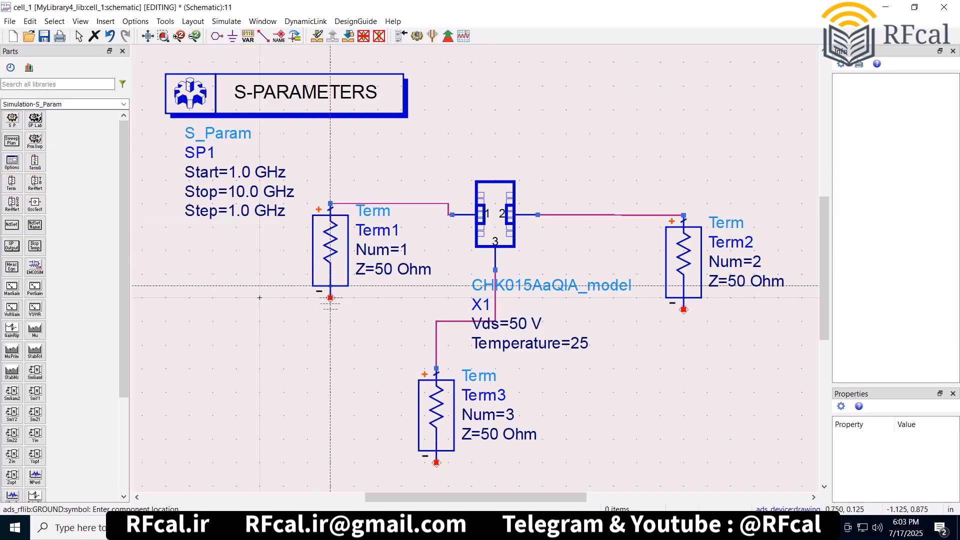
click(330, 298)
click(683, 310)
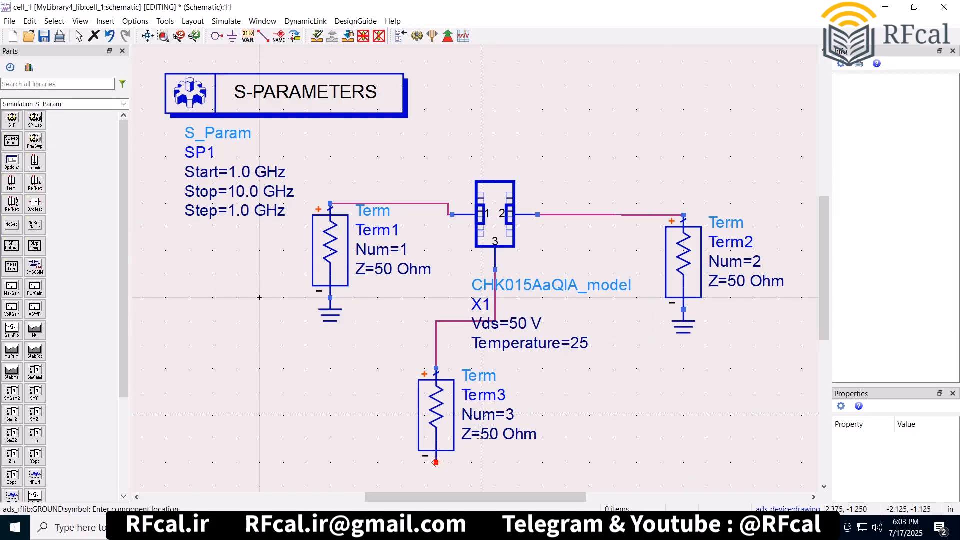
click(436, 462)
key(Escape)
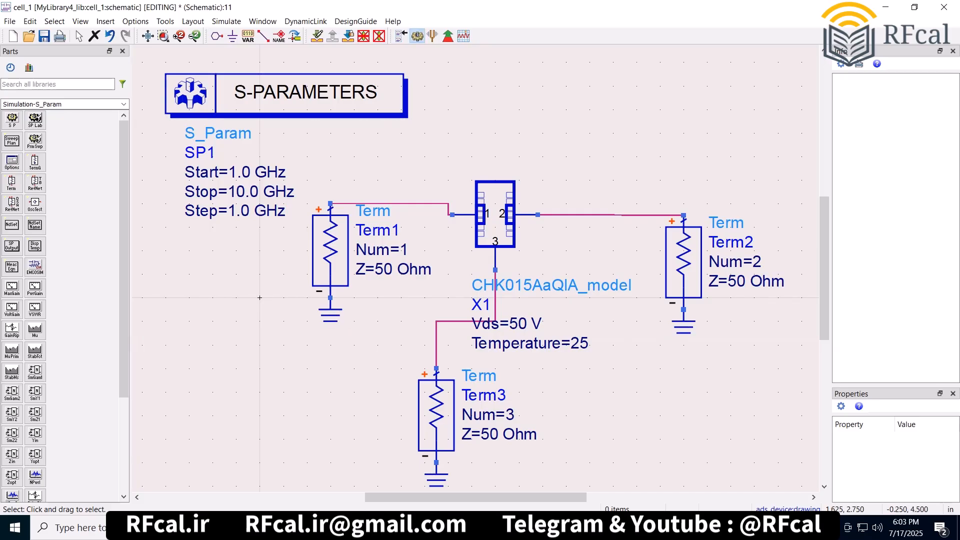
Simulate the schematic and plot S(1,1) and S(2,1) in dB on a rectangular plot
key(F7)
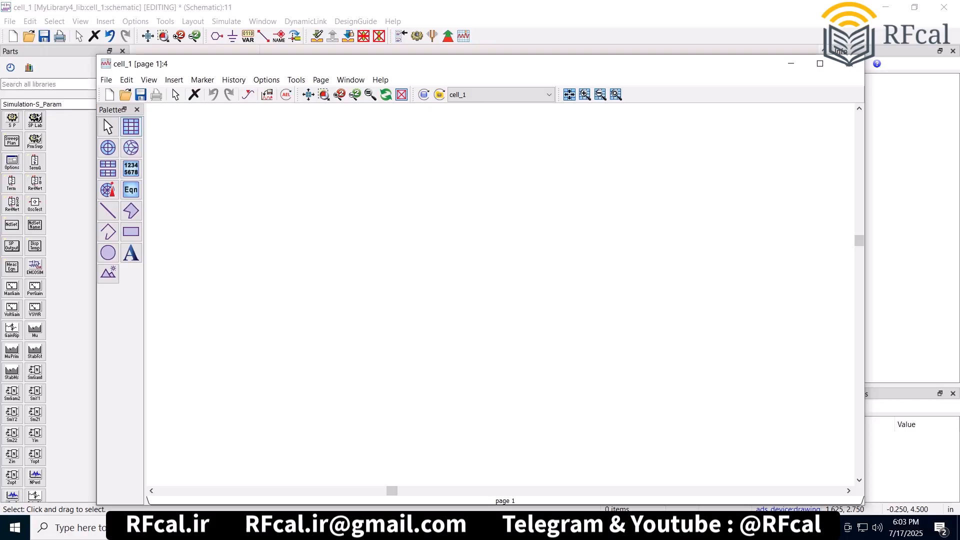
click(131, 127)
click(363, 215)
drag(447, 288, 446, 310)
double_click(369, 315)
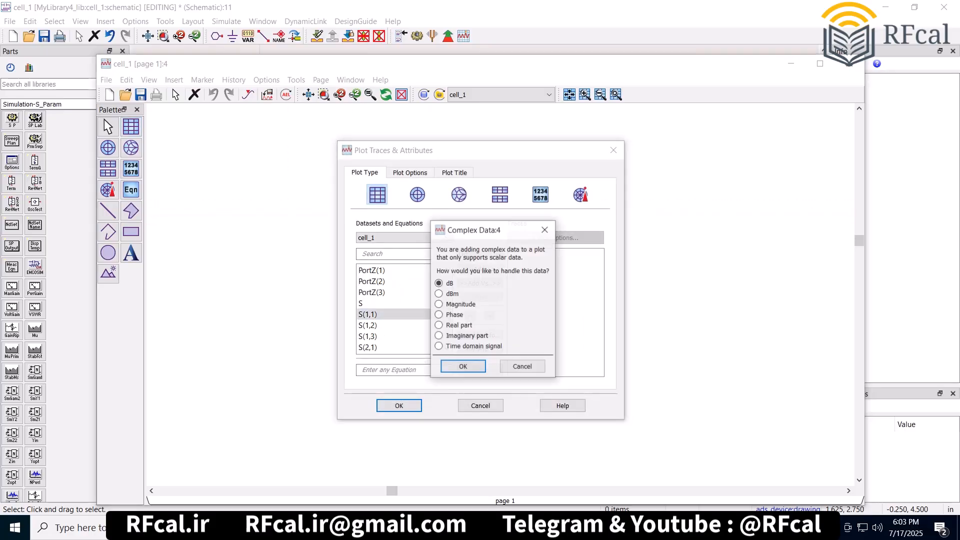
key(Return)
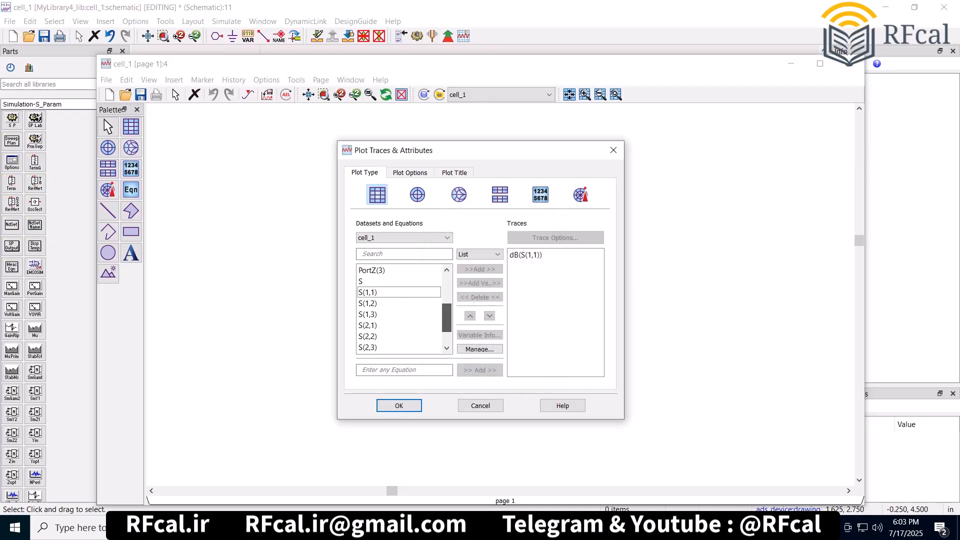
double_click(369, 325)
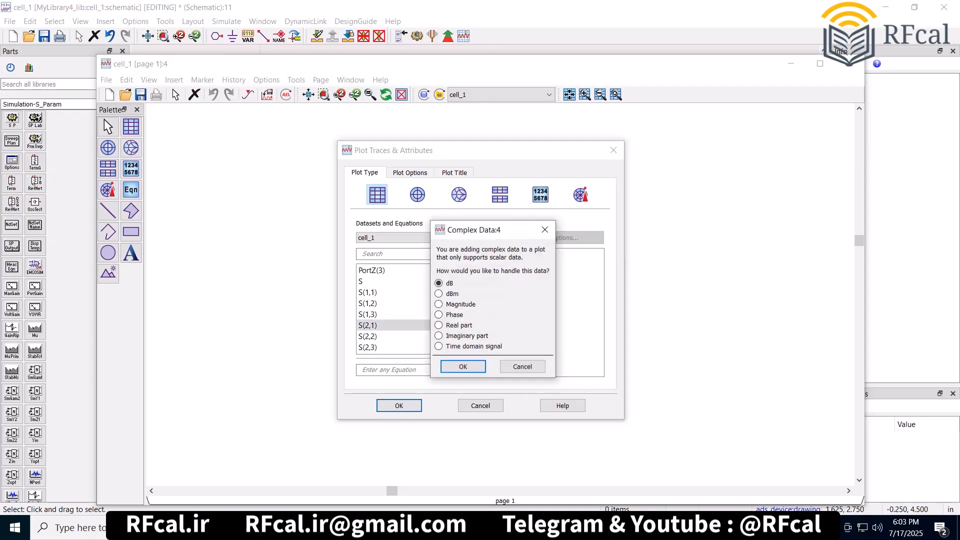
key(Return)
key(Return)
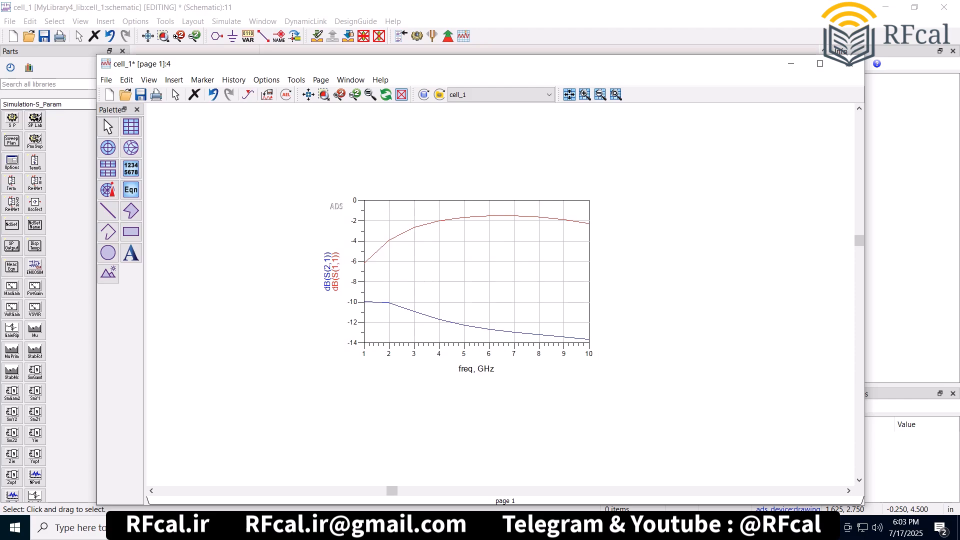
Fit the S-parameter plot to the display window to view it, and return to the schematic
click(308, 94)
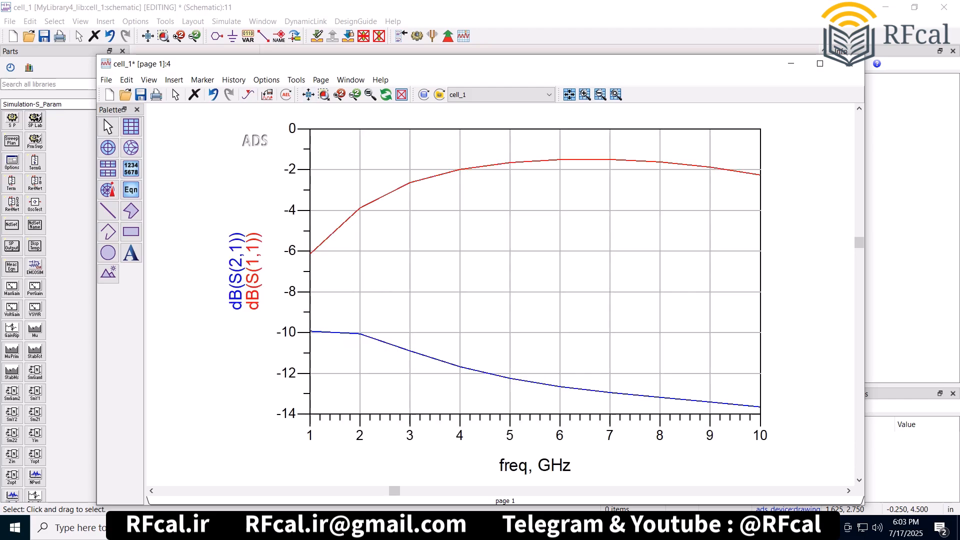
click(791, 63)
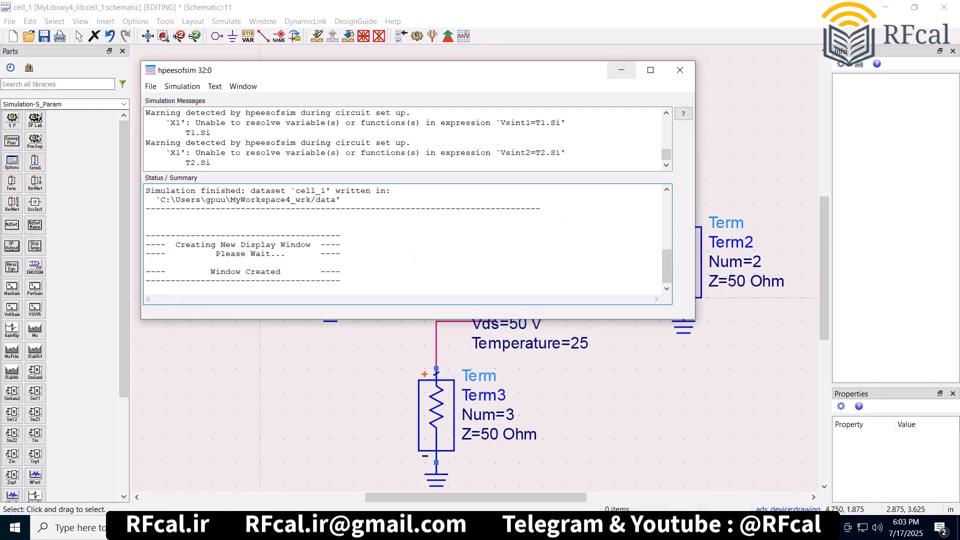
click(622, 70)
Delete the CHK015AaQIA transistor model and the three wires that connected it to the Term ports
click(495, 215)
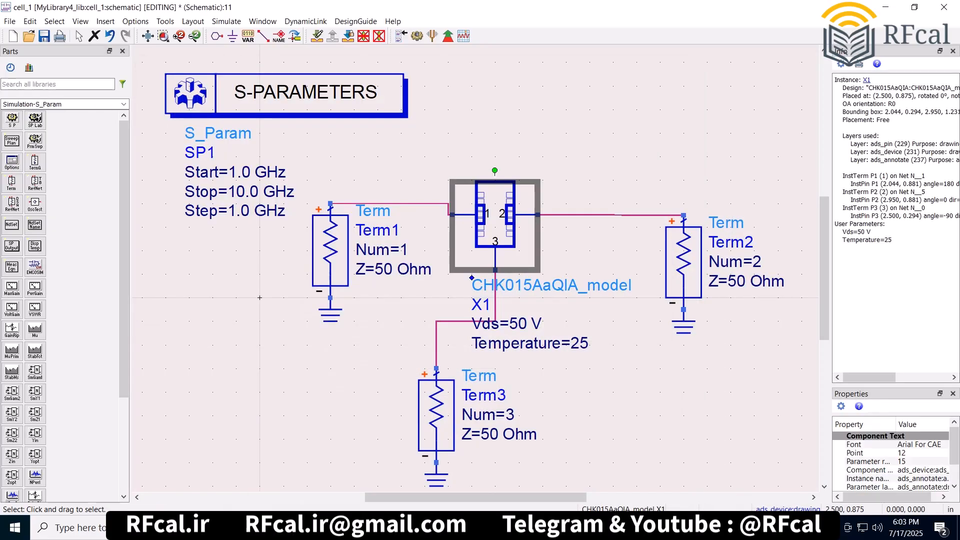
key(Delete)
click(123, 104)
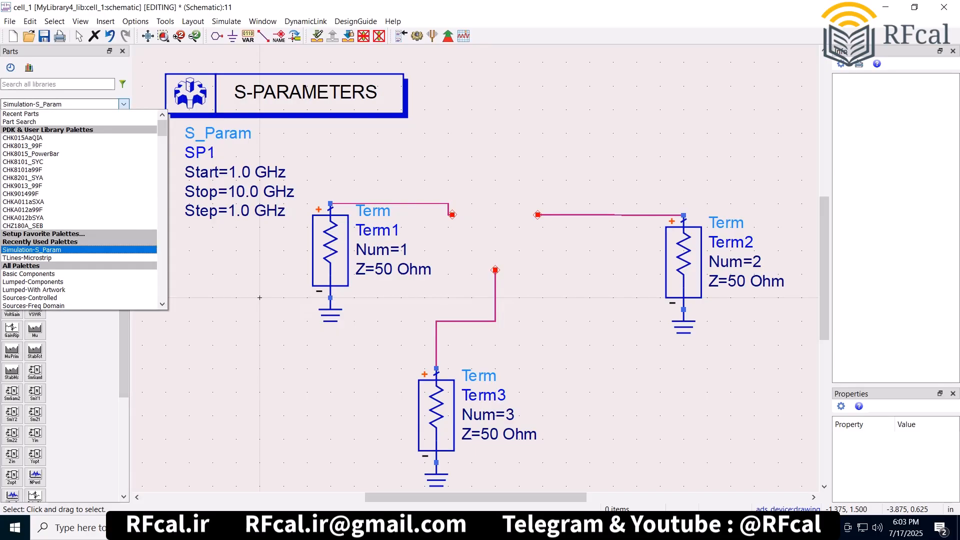
drag(589, 157, 485, 281)
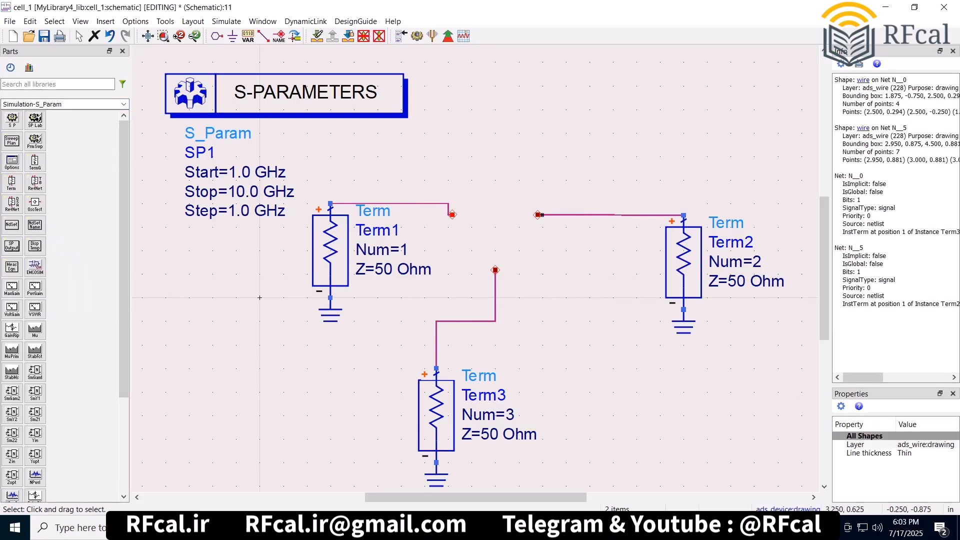
click(577, 214)
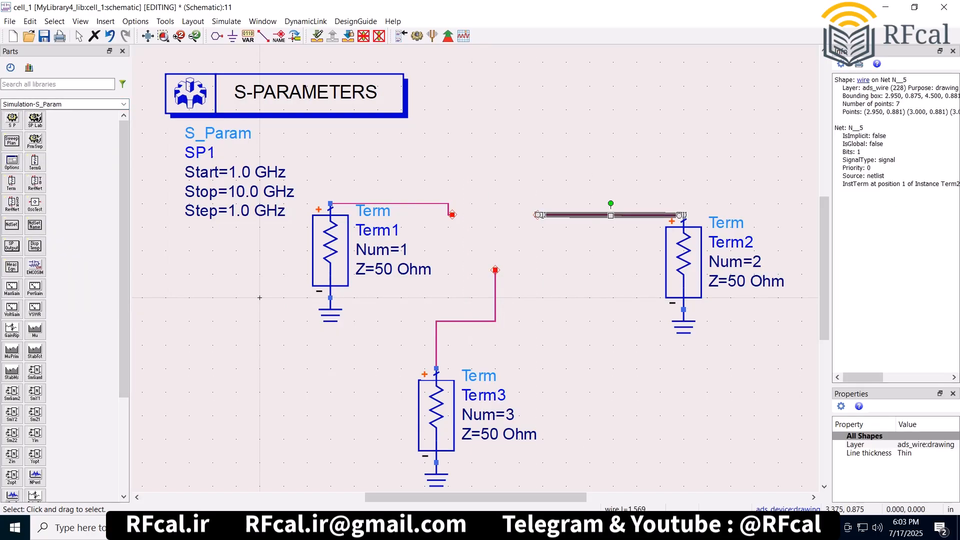
key(Delete)
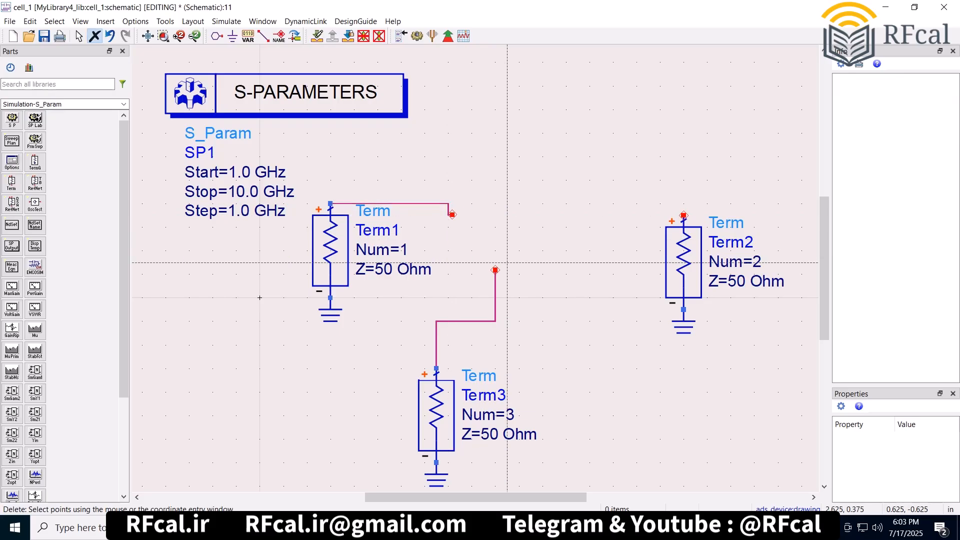
click(495, 292)
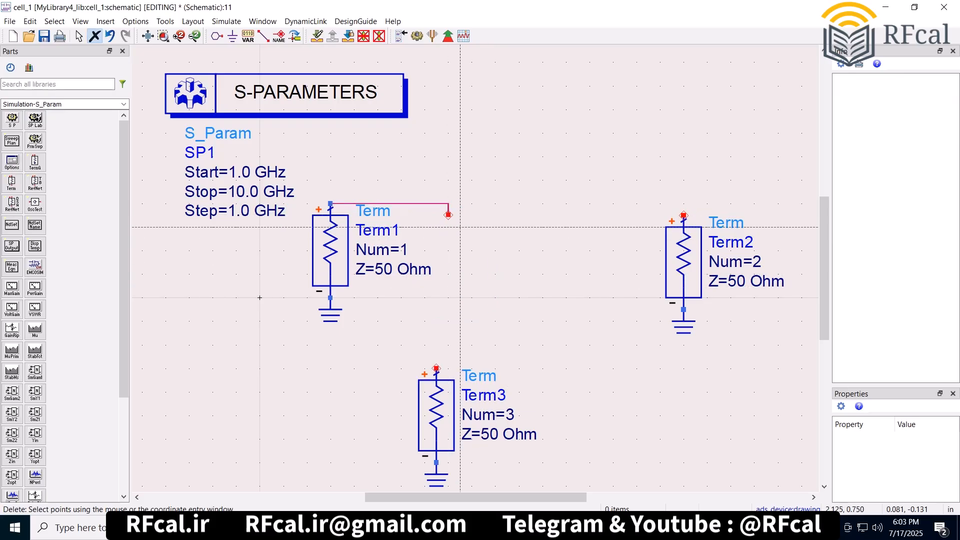
click(450, 203)
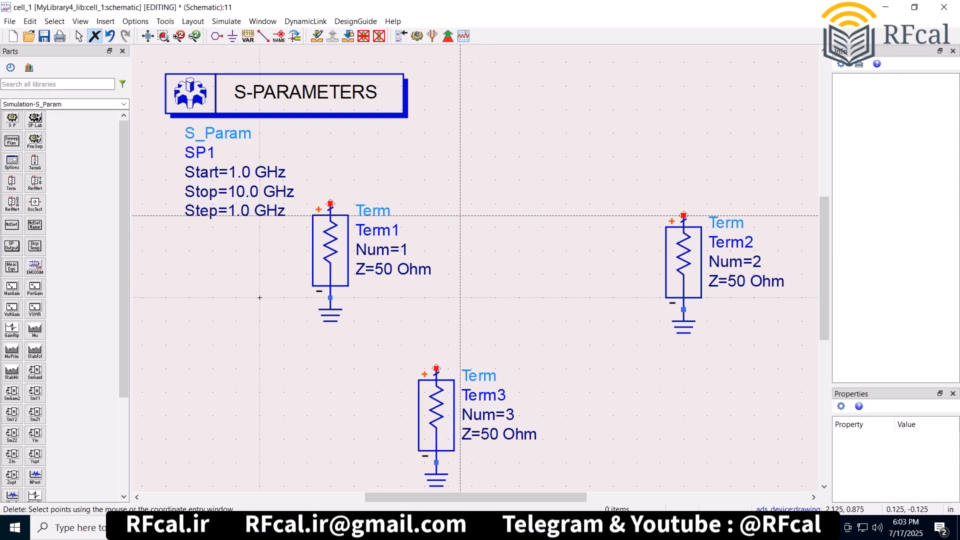
key(Escape)
Place a CHK8013_99F model from its PDK library between Term1 and Term2
click(124, 104)
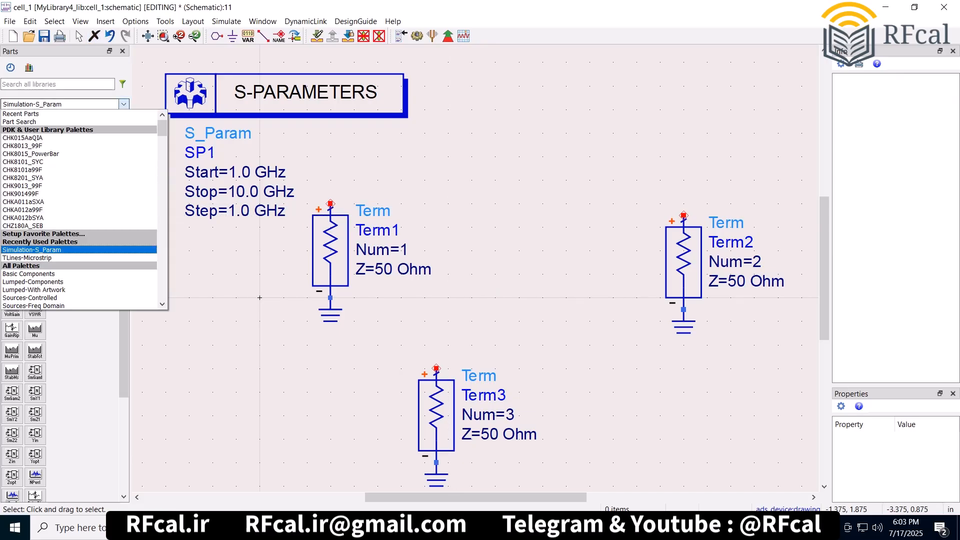
click(75, 145)
click(12, 120)
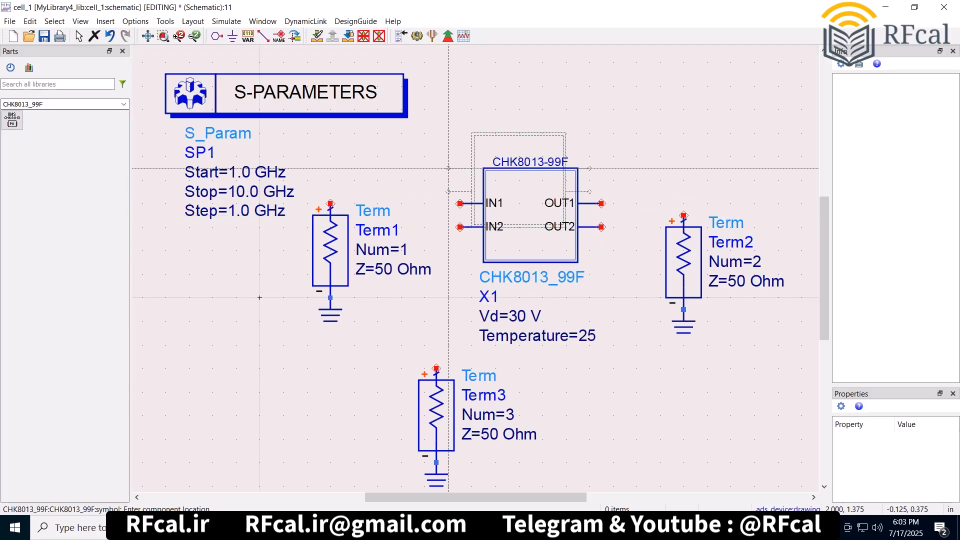
key(Escape)
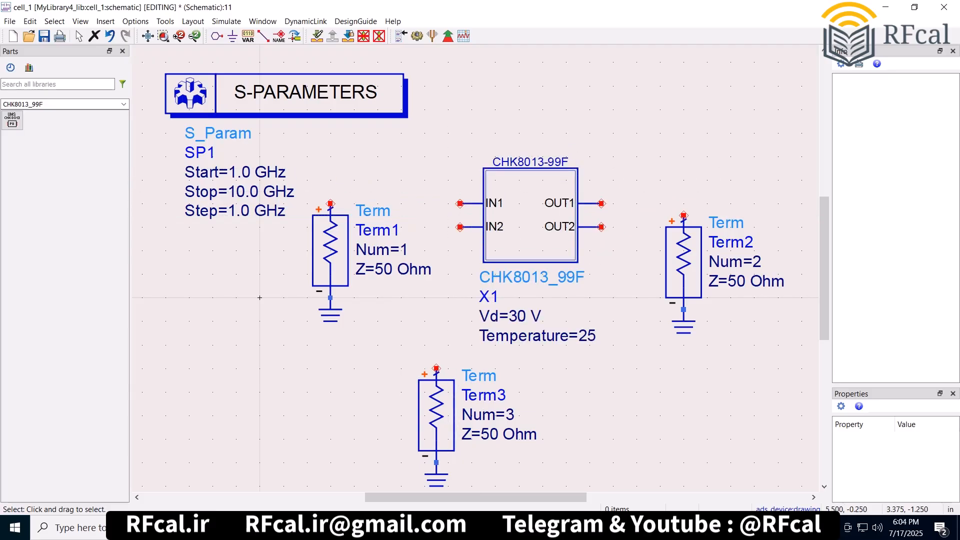
Delete Term3 together with its ground below the model
scroll(260, 297, down, 2)
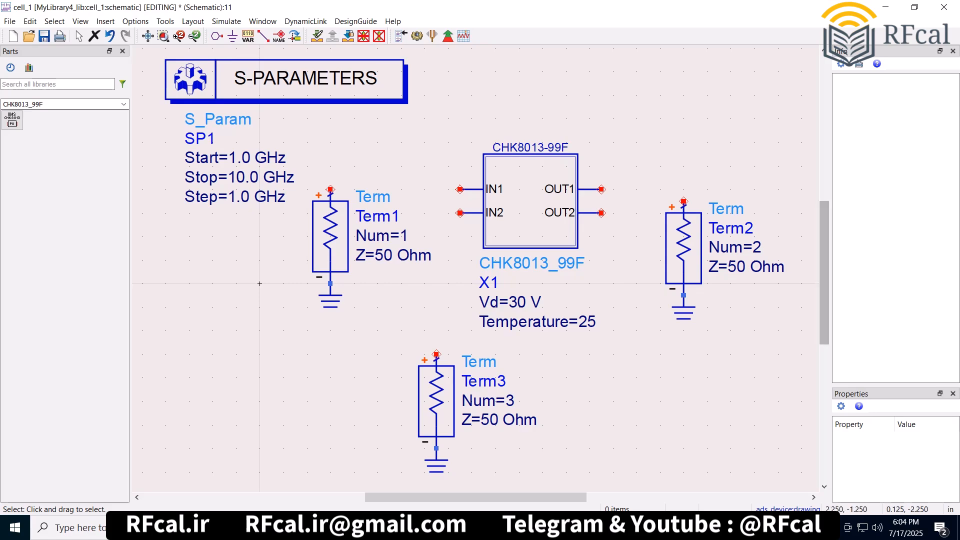
click(436, 390)
key(Delete)
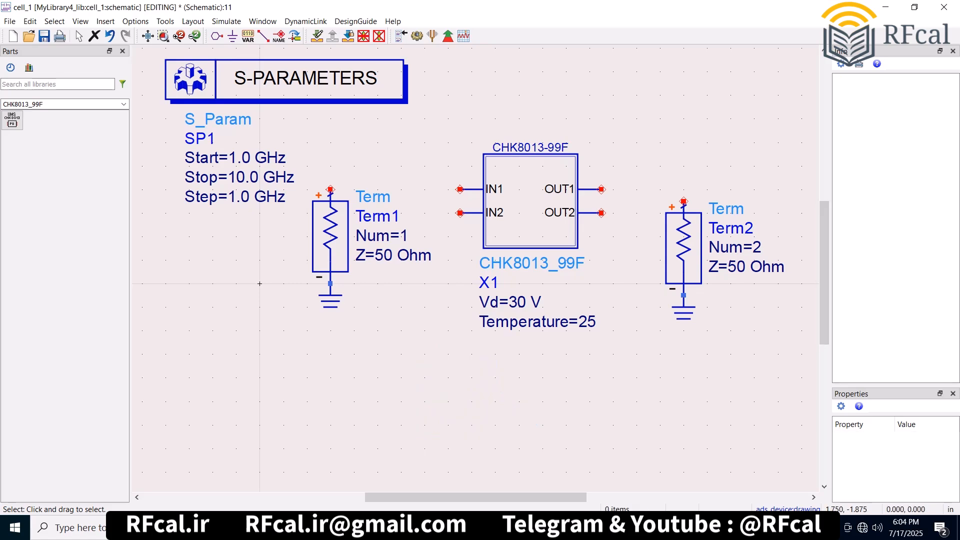
Wire Term1 to IN1 and OUT1 to Term2 on the CHK8013_99F model
key(ctrl+w)
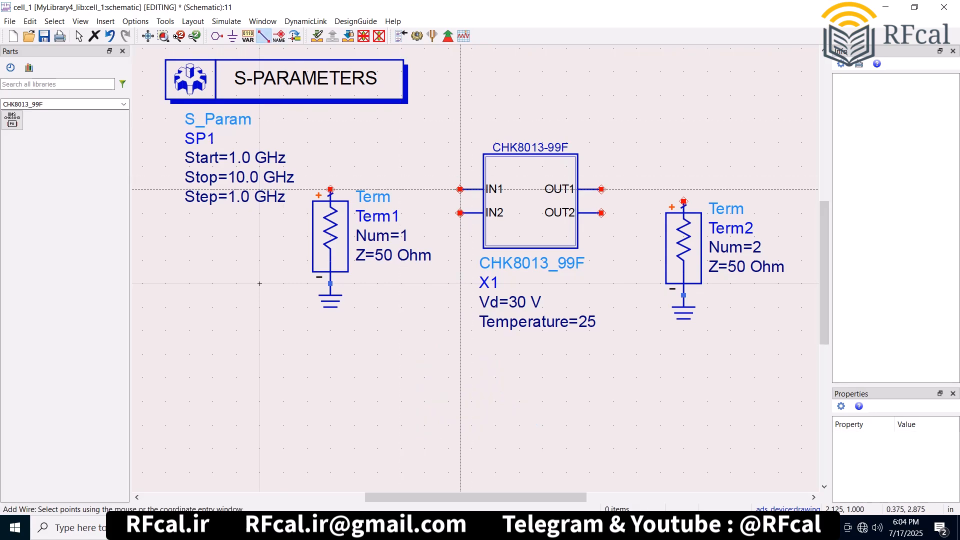
click(330, 189)
click(460, 189)
click(601, 189)
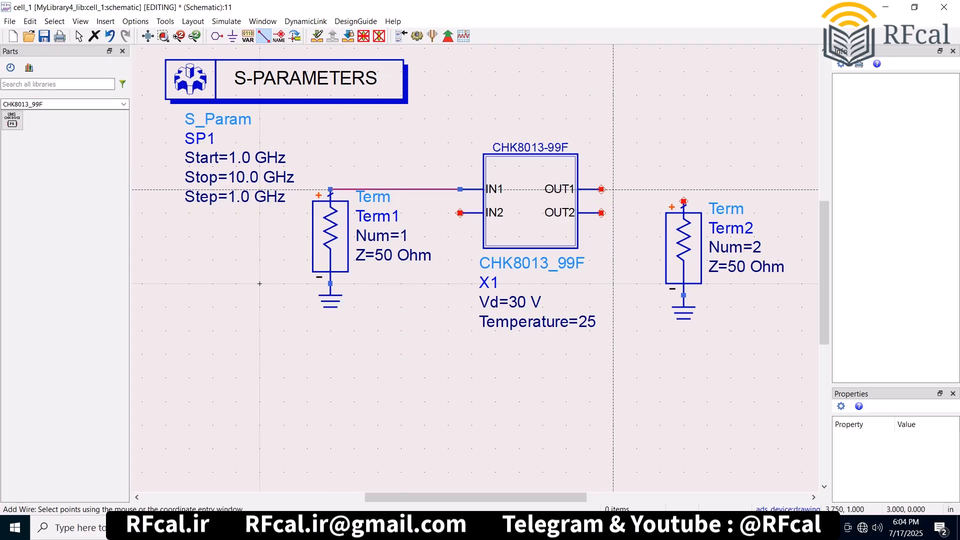
click(683, 201)
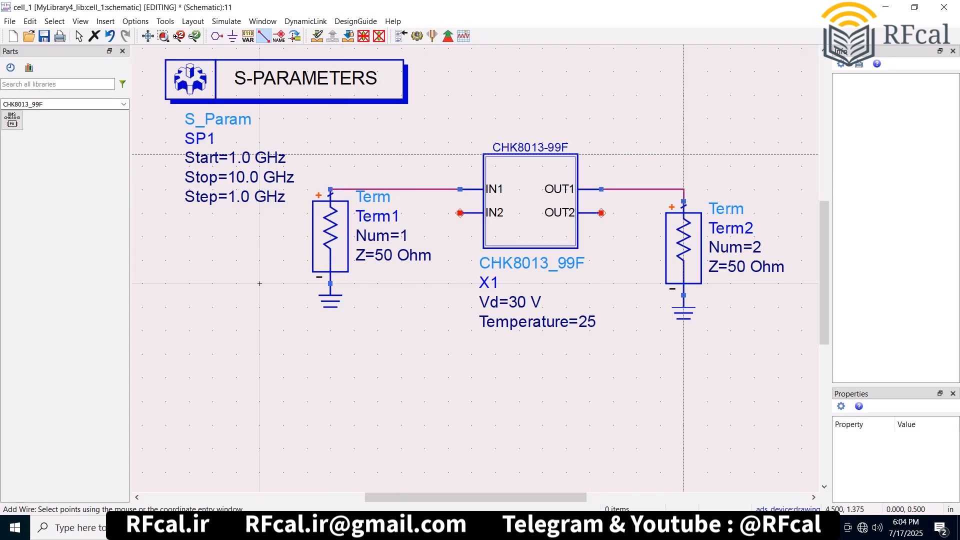
key(Escape)
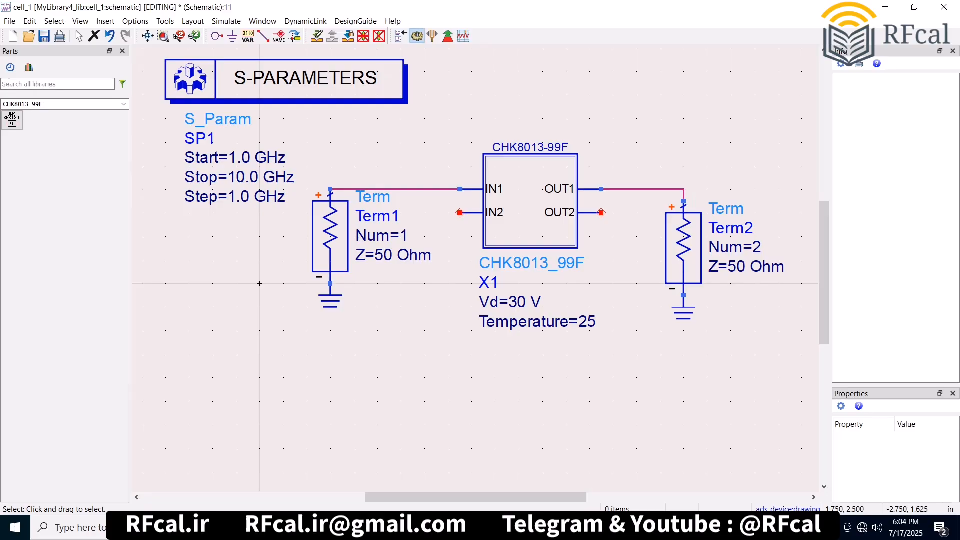
Simulate the CHK8013_99F circuit, view the updated S(1,1) and S(2,1) plot, and return to the schematic
key(F7)
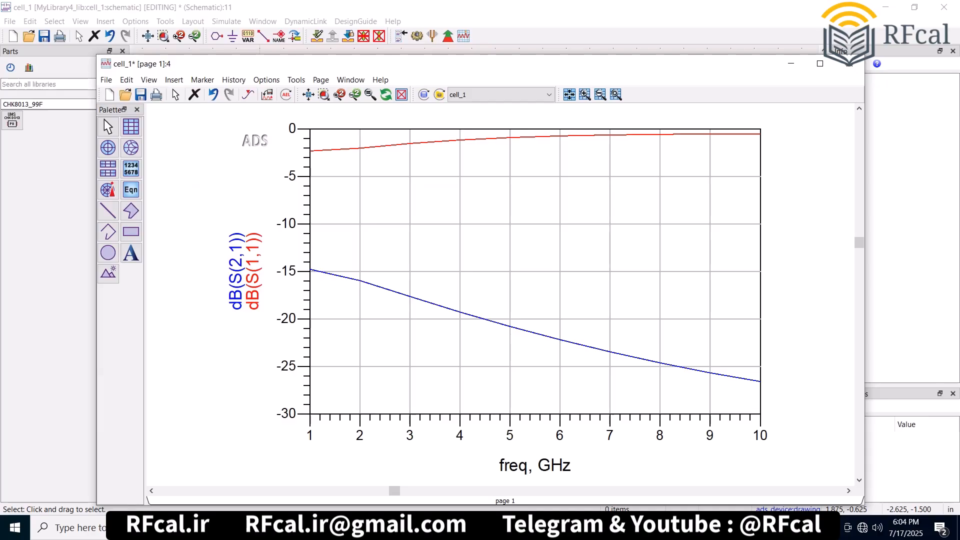
click(791, 63)
click(622, 70)
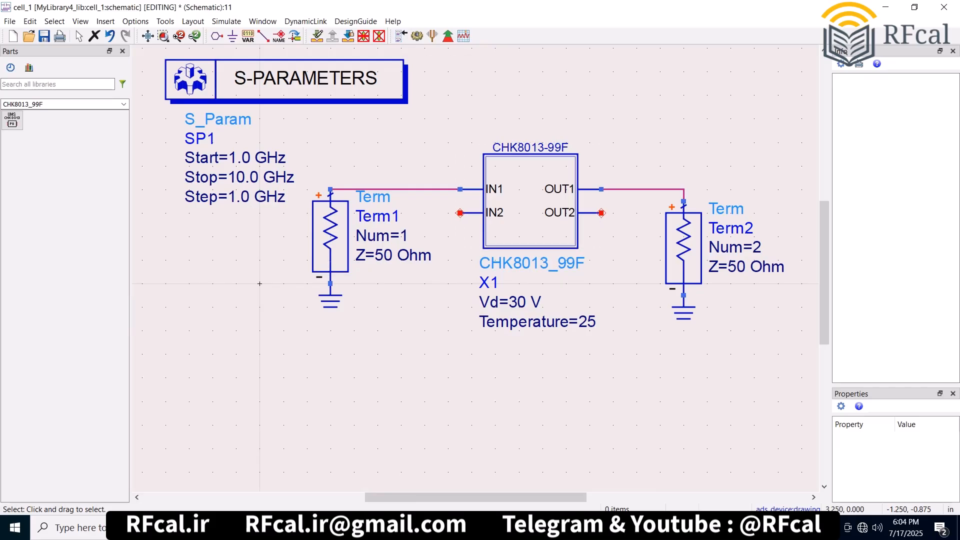
Replace the CHK8013_99F model with the CHK8015_PB model from the CHK8015_PowerBar library, placed between the two Term ports
click(519, 213)
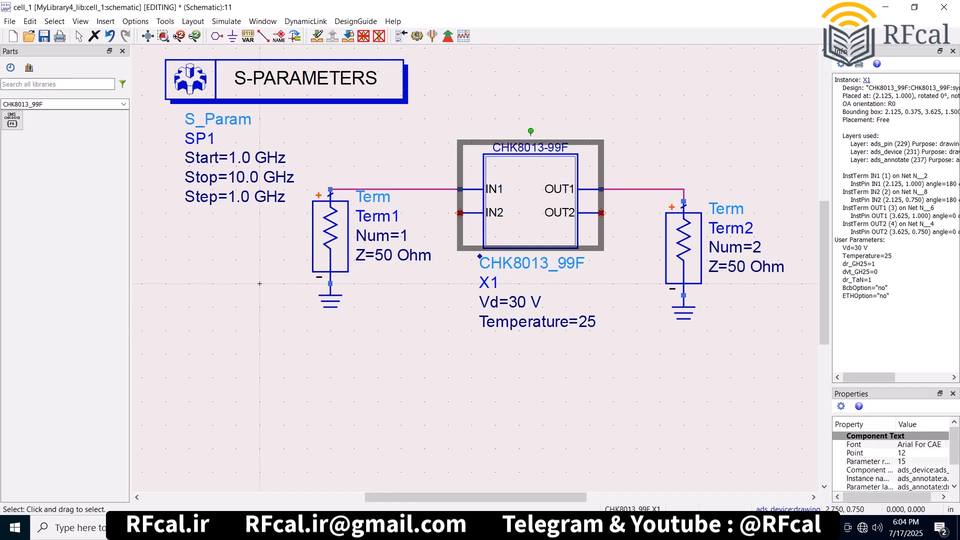
key(Delete)
click(123, 104)
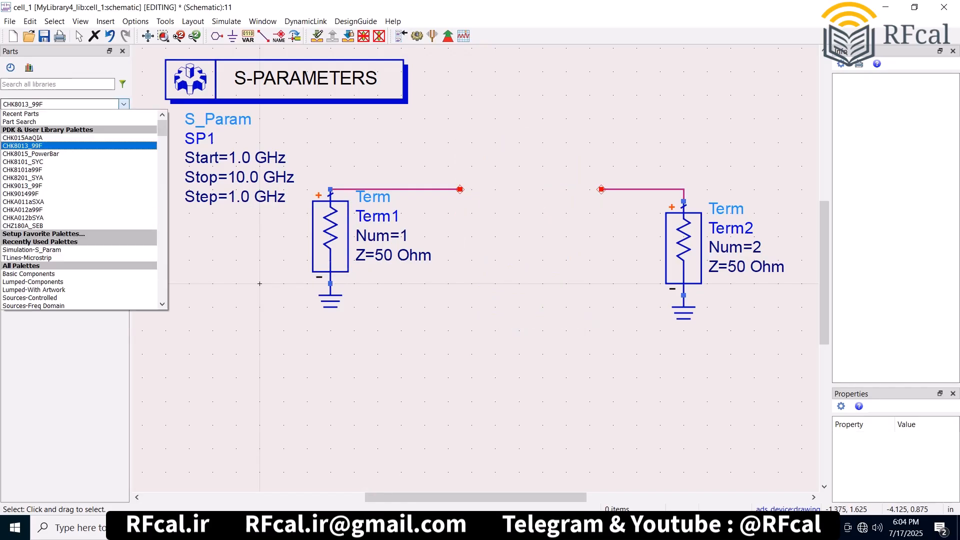
click(45, 154)
click(12, 120)
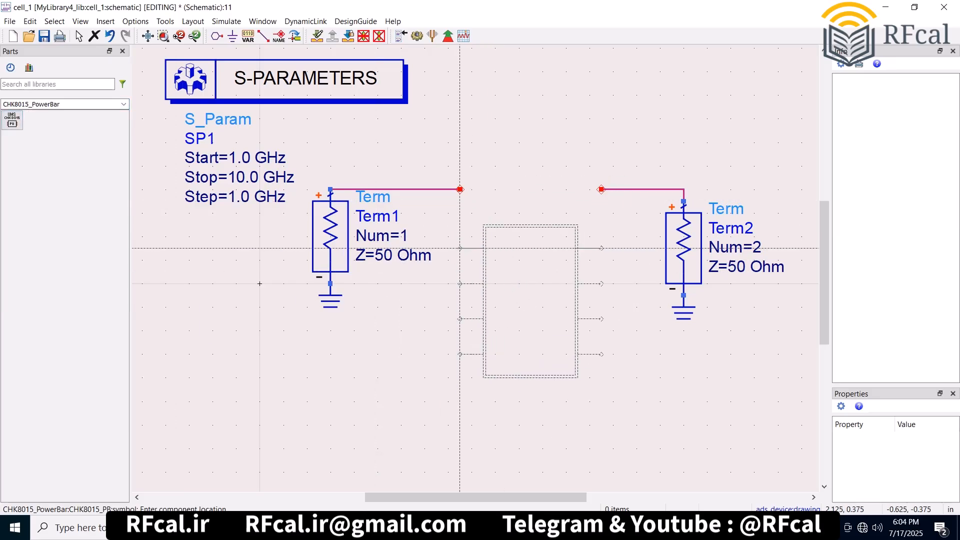
click(460, 248)
key(Escape)
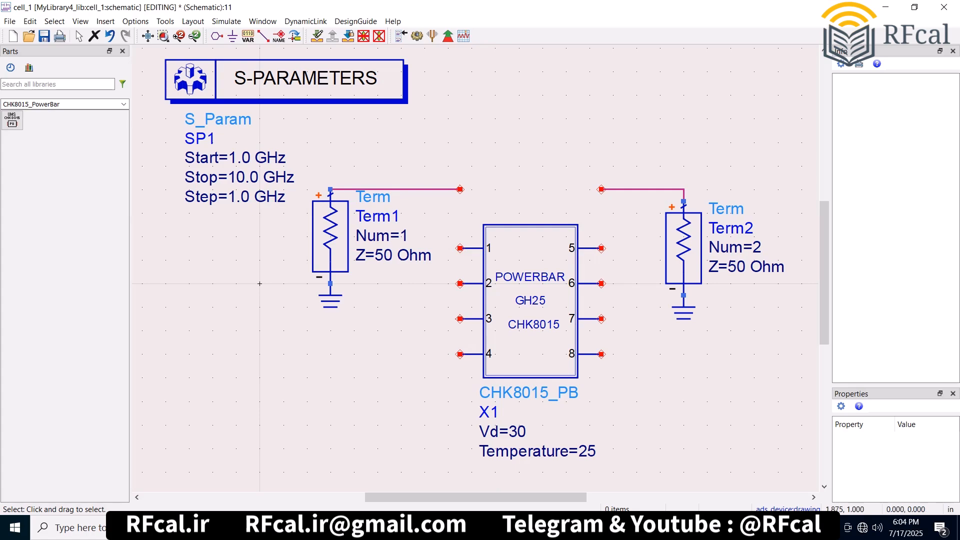
Delete the two leftover wires and move the CHK8015_PB model up so pin 1 lines up with Term1's positive terminal
click(436, 189)
key(Delete)
click(613, 189)
key(Delete)
drag(530, 260, 519, 201)
Wire Term1 to pin 1 and pin 5 to Term2 on the CHK8015_PB model
key(ctrl+w)
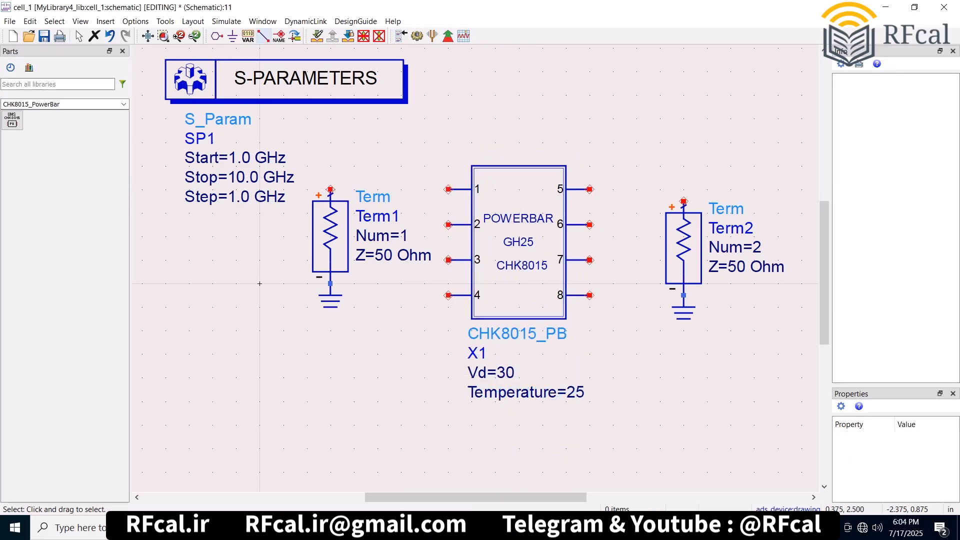
click(330, 189)
click(449, 189)
click(589, 189)
click(683, 201)
key(Escape)
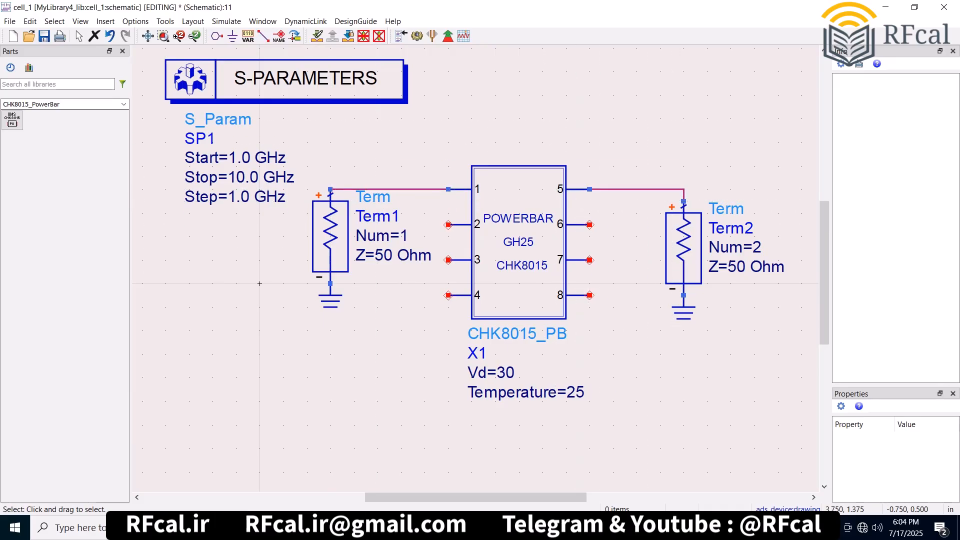
Simulate the CHK8015_PB circuit, view its S(1,1) and S(2,1) plot, and return to the schematic
click(417, 35)
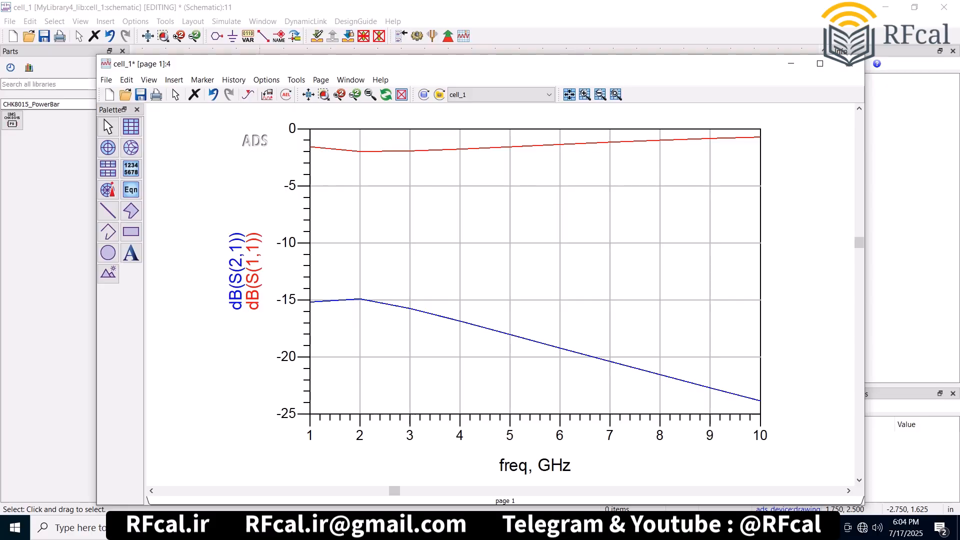
click(791, 63)
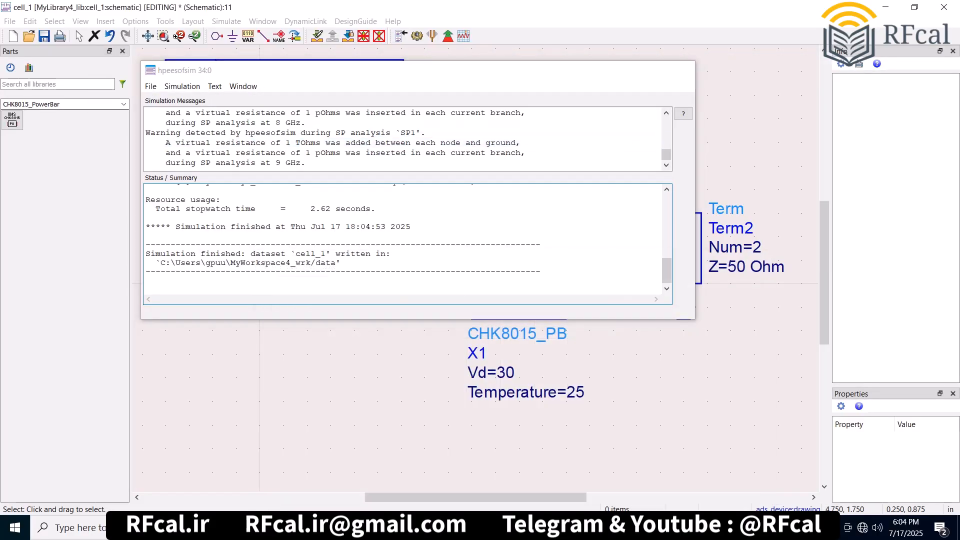
click(621, 69)
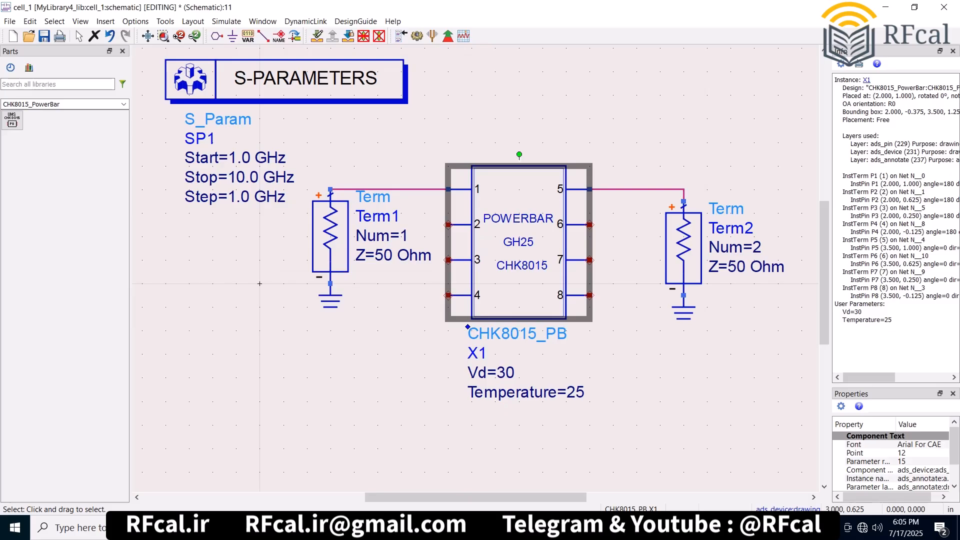
Delete the CHK8015_PB model and the wires left on Term1 and Term2
key(Delete)
click(435, 189)
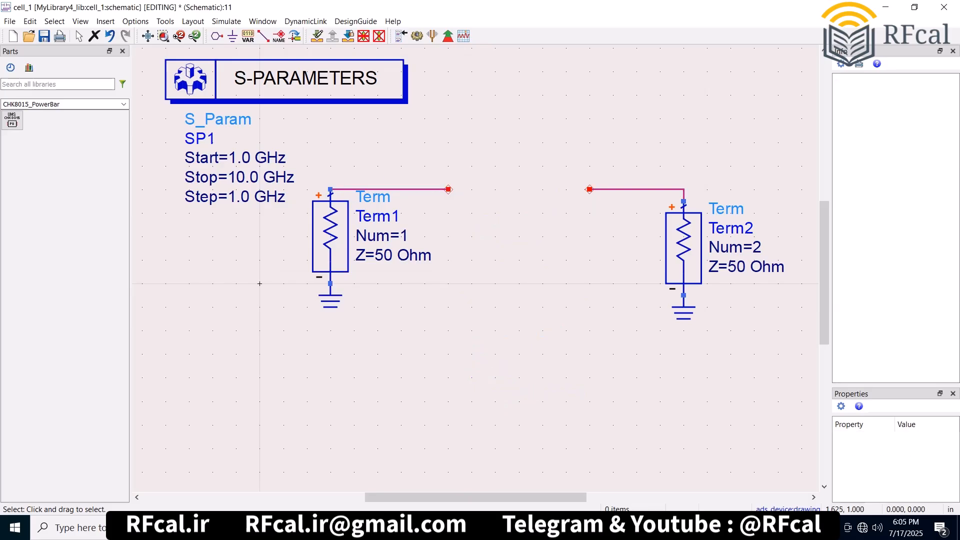
key(Delete)
key(Escape)
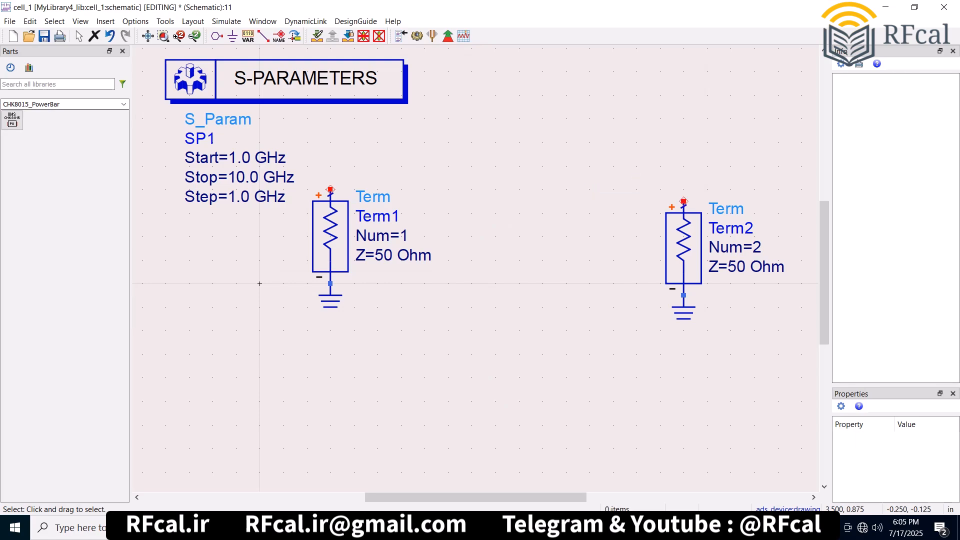
Place a CHK8101_SYC model from its PDK library between Term1 and Term2
click(123, 104)
key(Down)
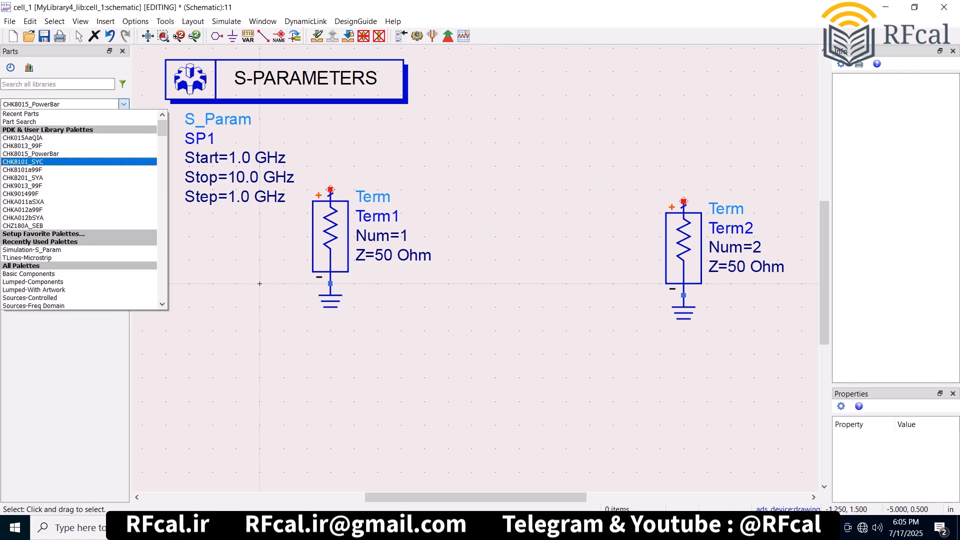
key(Return)
click(12, 120)
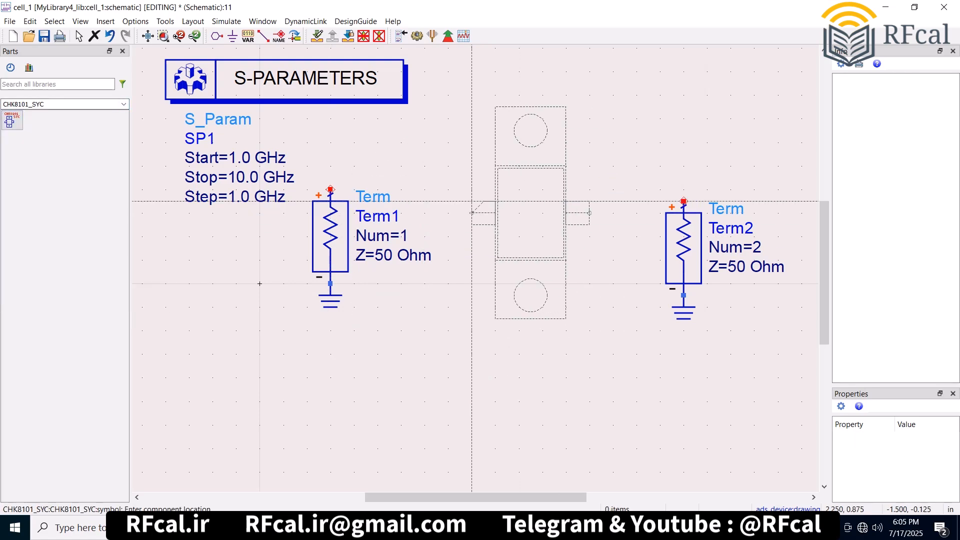
click(472, 189)
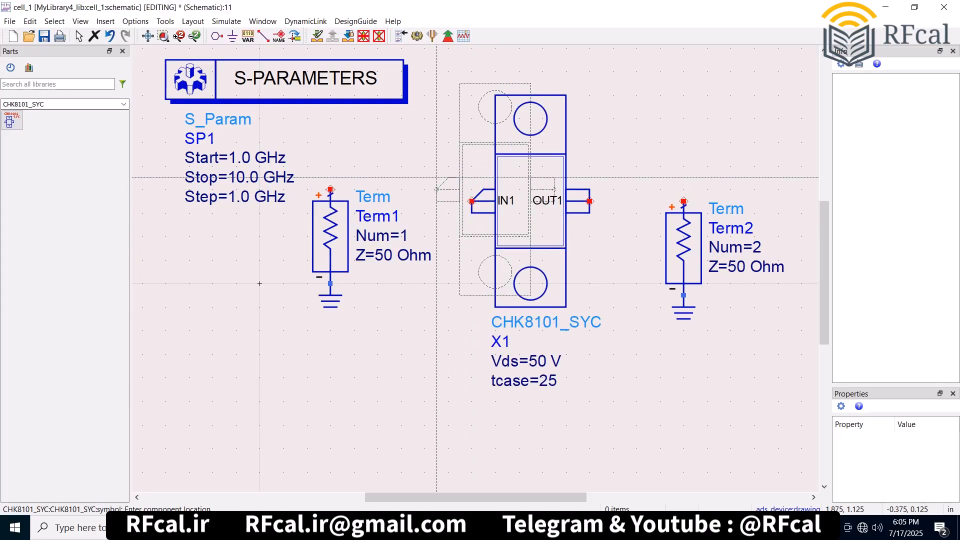
key(Escape)
Wire Term1 to the IN1 pin and the OUT1 pin to Term2 on the CHK8101_SYC model
key(ctrl+w)
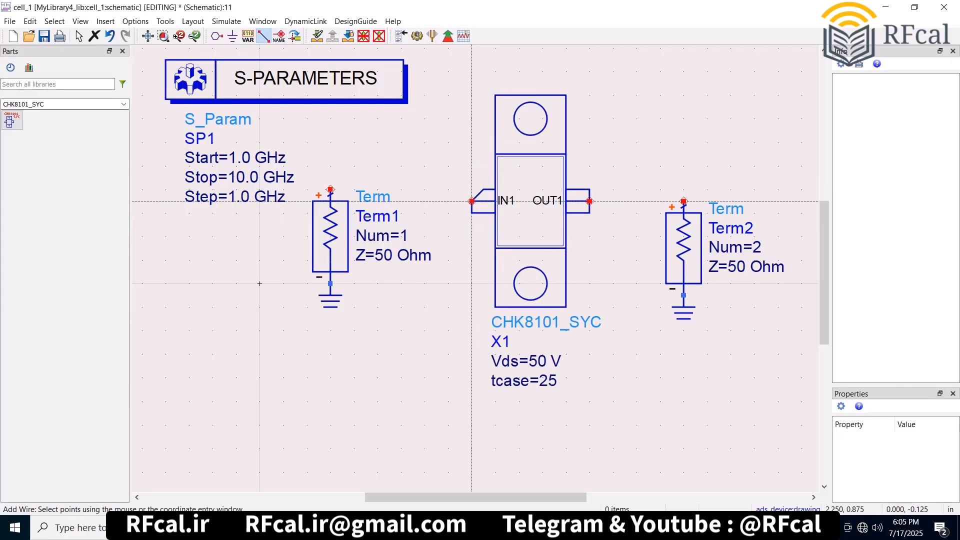
click(330, 190)
click(471, 201)
click(589, 201)
click(683, 201)
key(Escape)
Simulate the CHK8101_SYC circuit, view its S(1,1) and S(2,1) plot, and return to the schematic
key(F7)
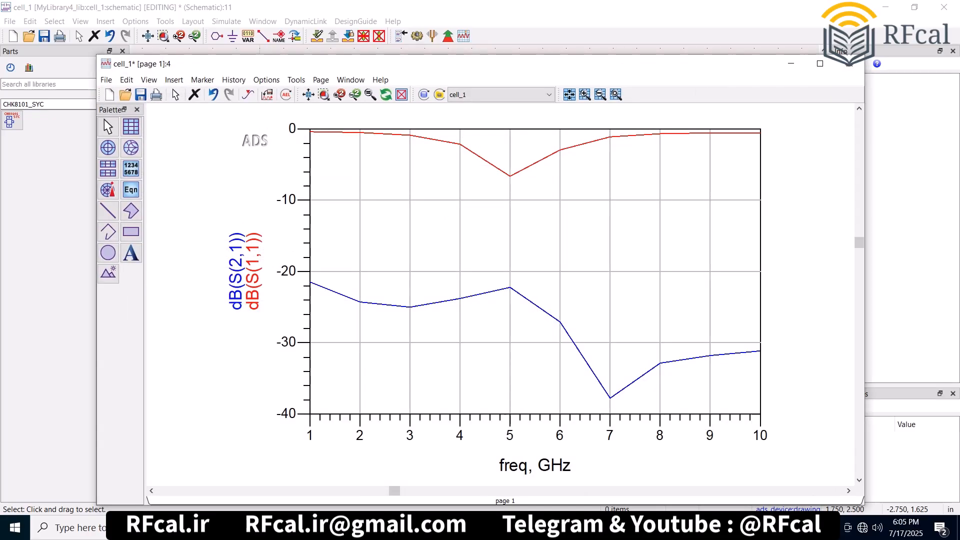
click(791, 64)
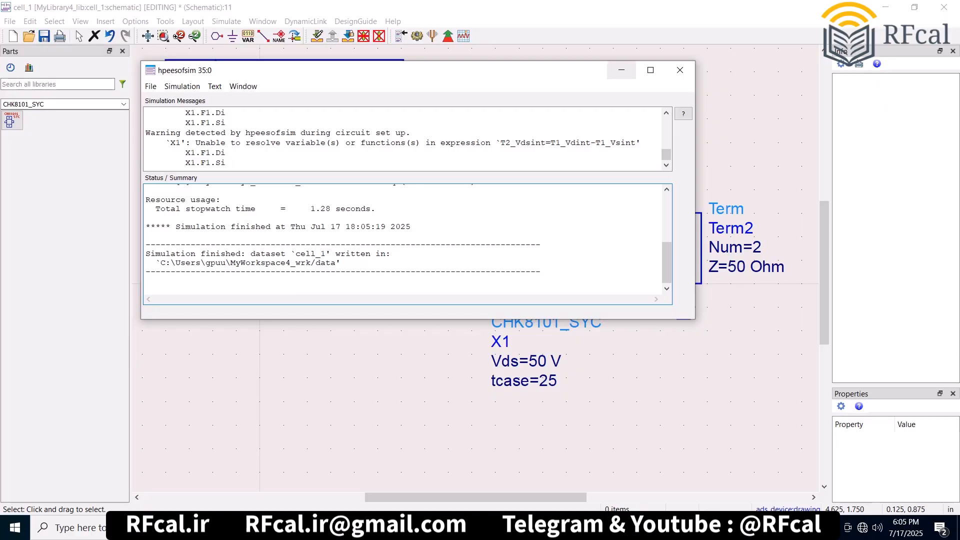
click(621, 70)
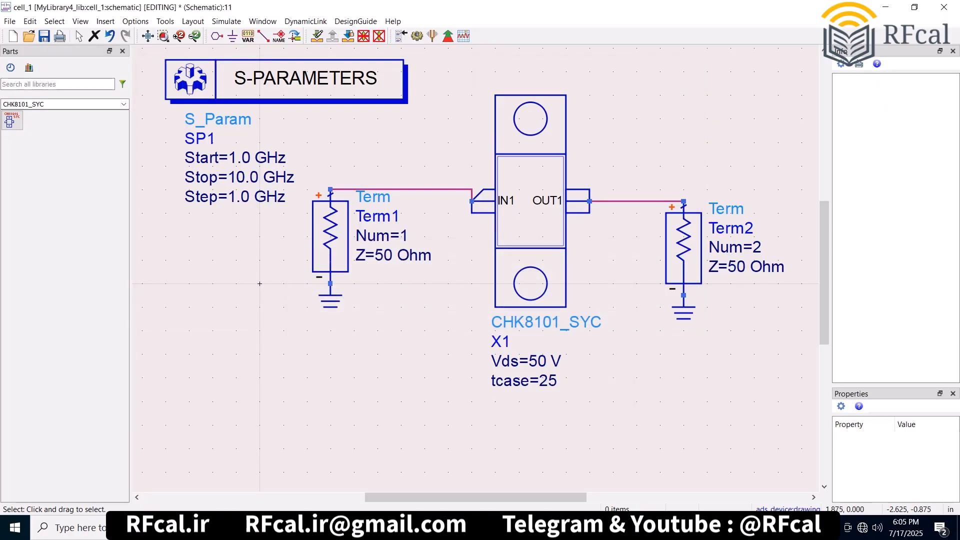
Replace the CHK8101_SYC model with a CHK8101a99F_V2_Thermal model from the CHK8101a99F library
click(518, 237)
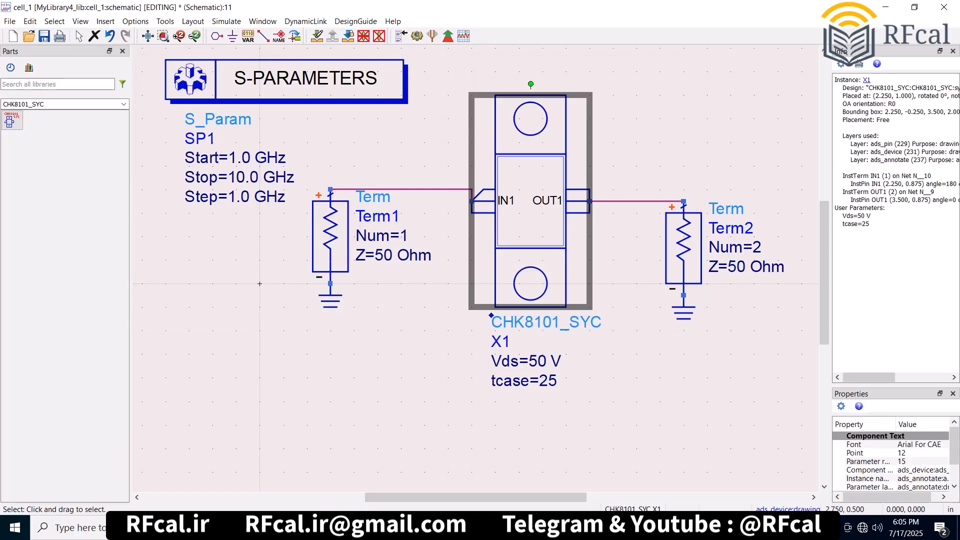
key(Delete)
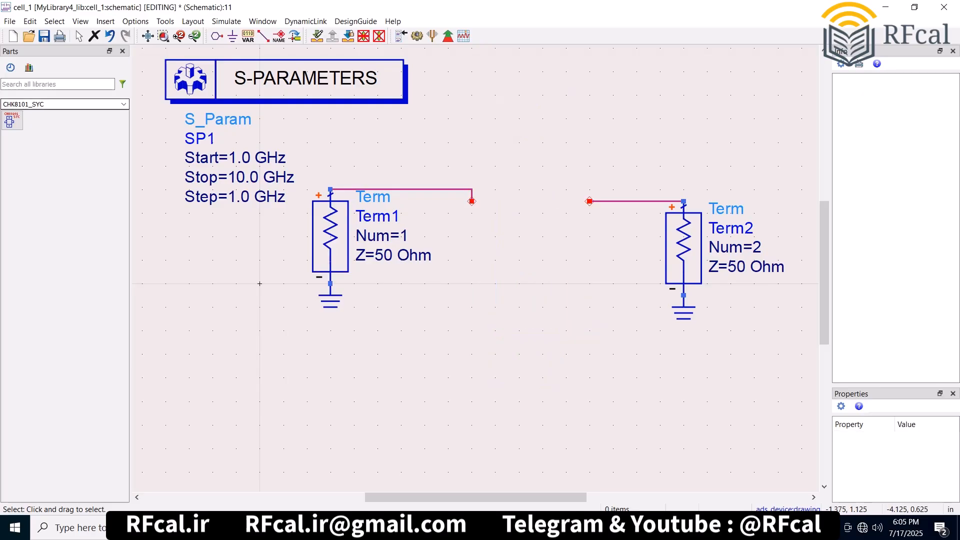
click(123, 104)
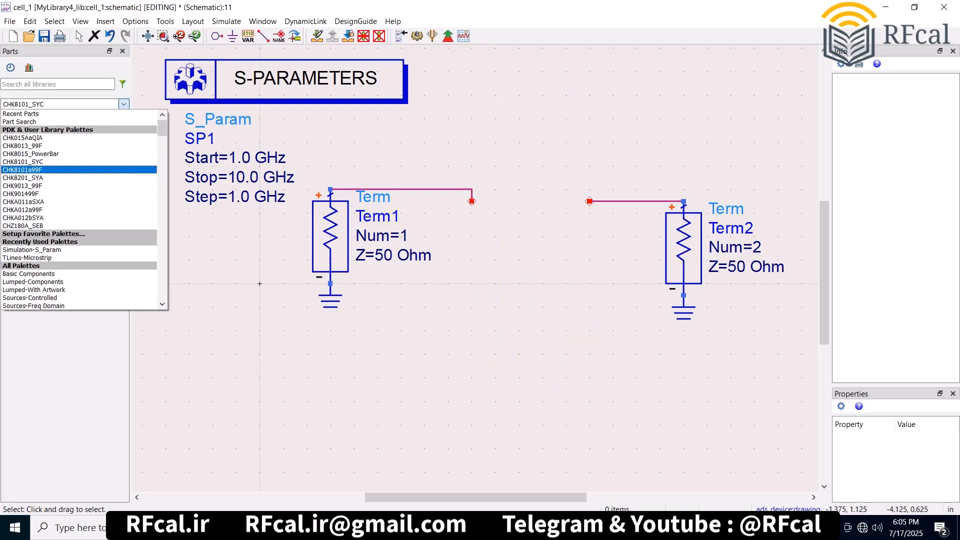
click(40, 170)
click(12, 120)
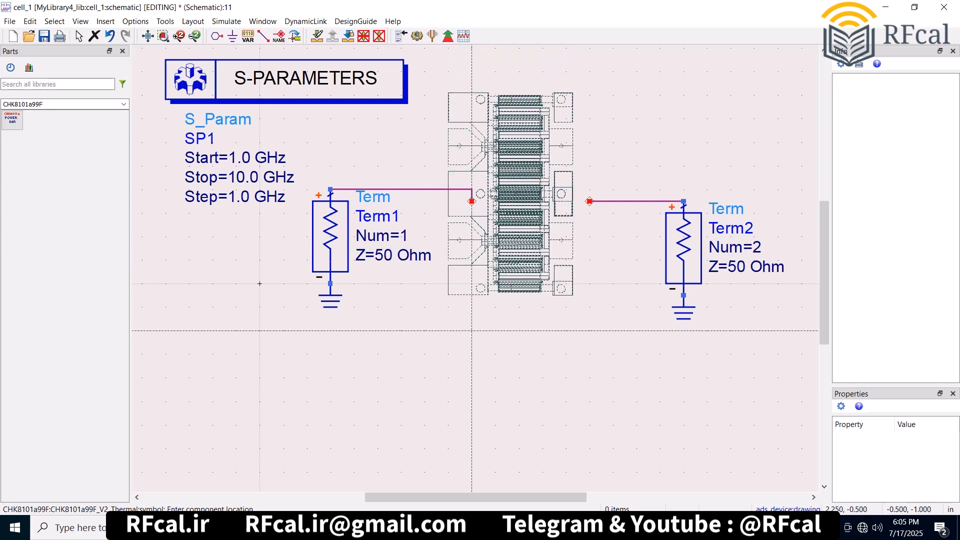
click(494, 284)
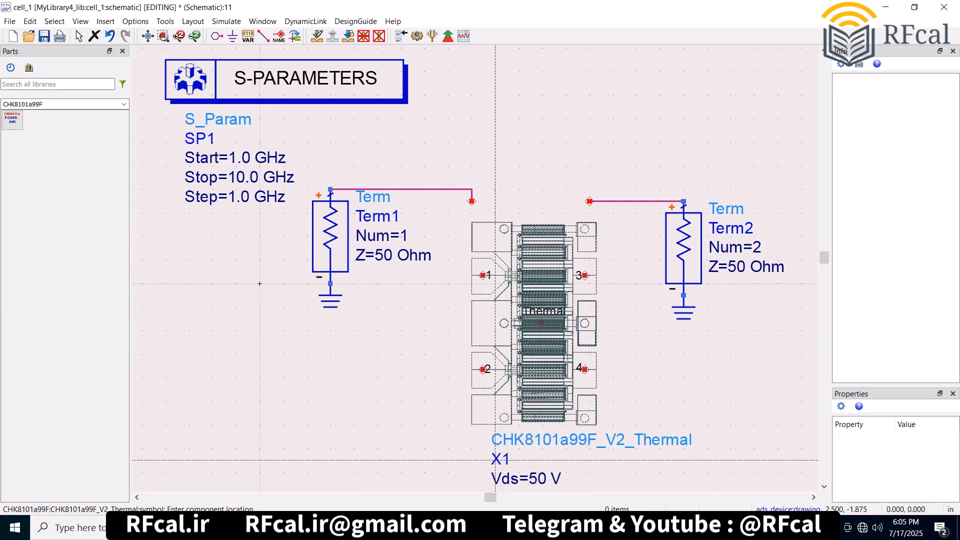
key(Escape)
Delete the wires left on Term1 and Term2 and move the CHK8101a99F_V2_Thermal model up between the two Terms
click(379, 190)
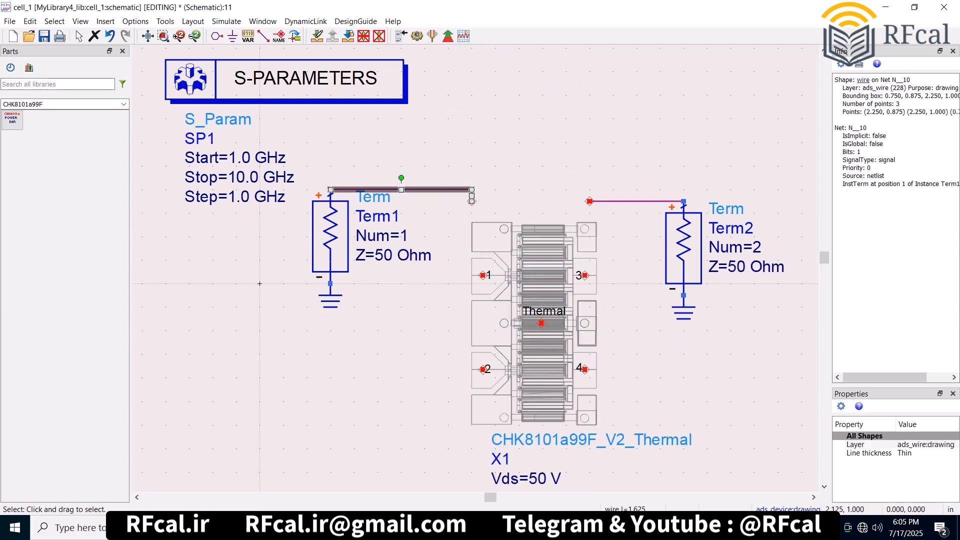
key(Delete)
key(Delete)
click(613, 201)
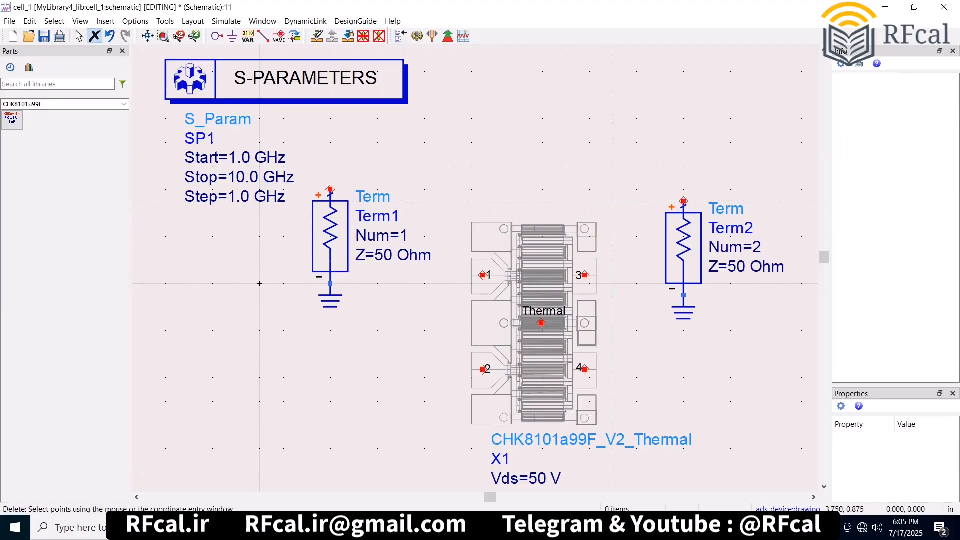
key(Escape)
drag(530, 319, 519, 213)
click(613, 142)
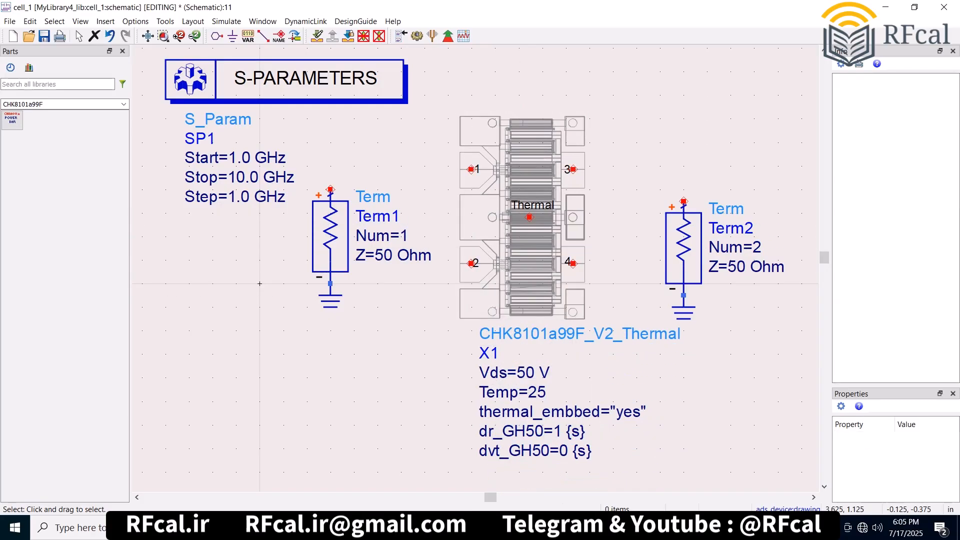
Wire pin 1 of the CHK8101a99F_V2_Thermal model to Term1 and pin 3 to Term2
click(263, 36)
click(471, 169)
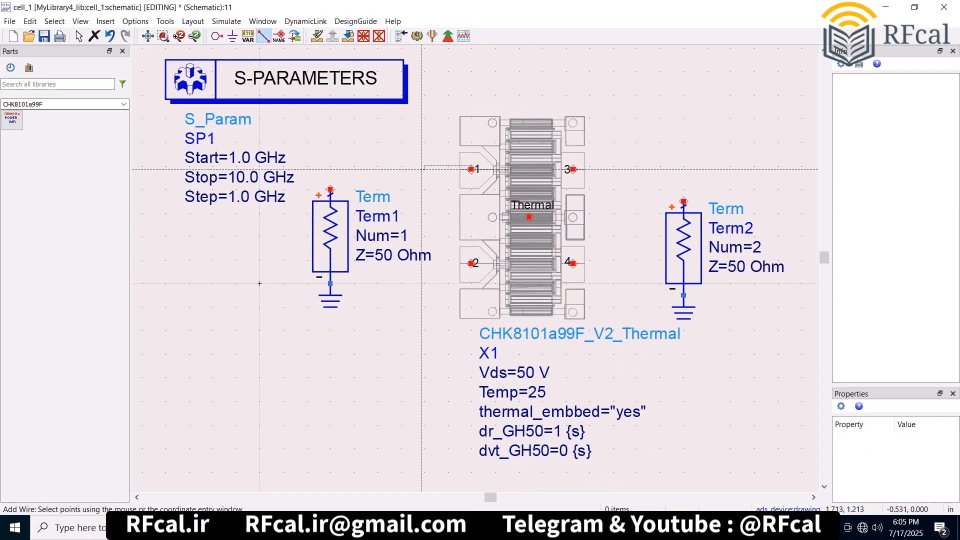
click(330, 189)
click(572, 169)
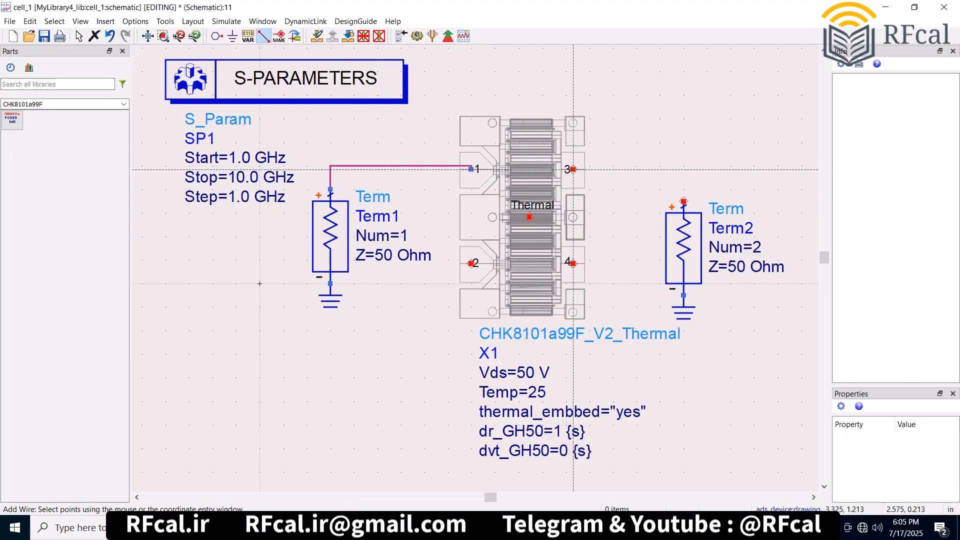
click(683, 201)
key(Escape)
Simulate the CHK8101a99F_V2_Thermal circuit, view its S(1,1) and S(2,1) plot, and return to the schematic
key(F7)
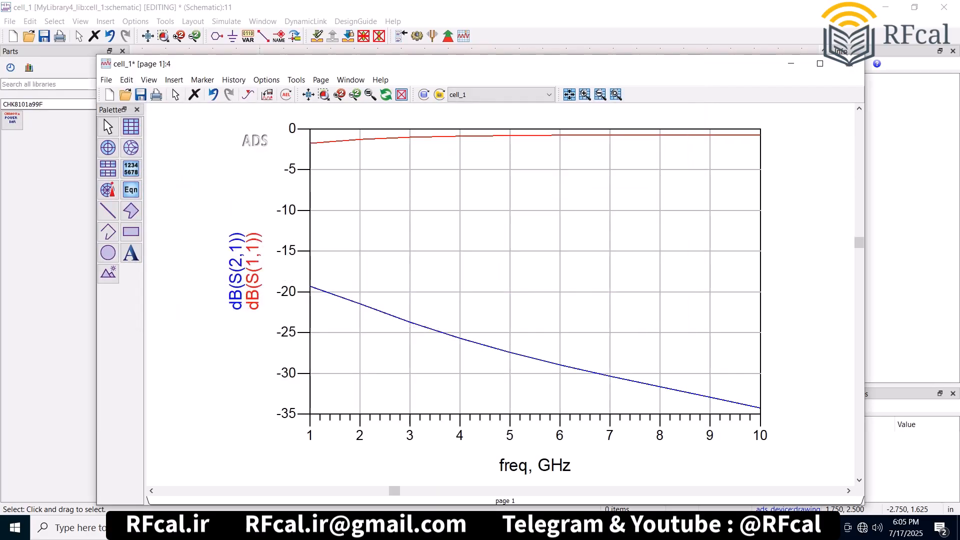
click(791, 63)
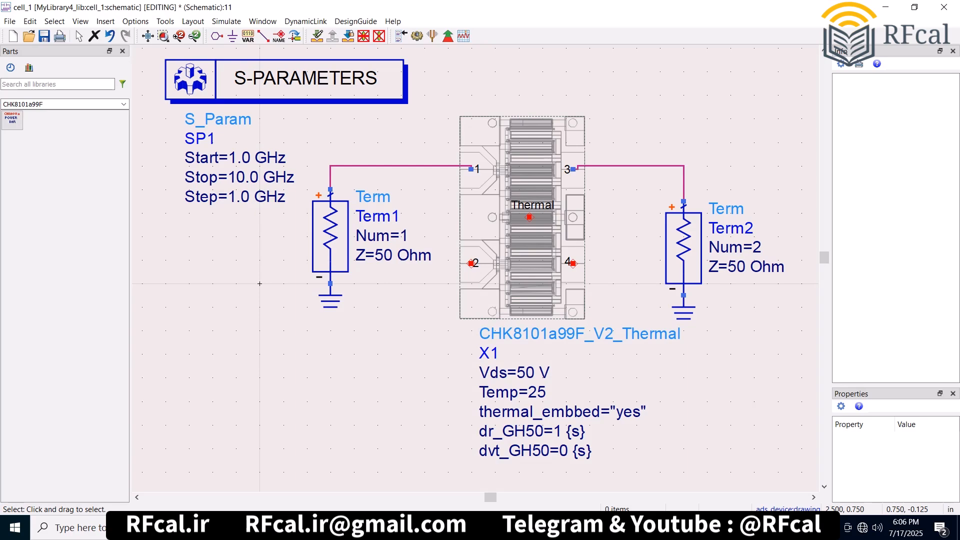
Replace the CHK8101a99F_V2_Thermal model with a full CHK8201_SYA model from the CHK8201_SYA library
click(519, 236)
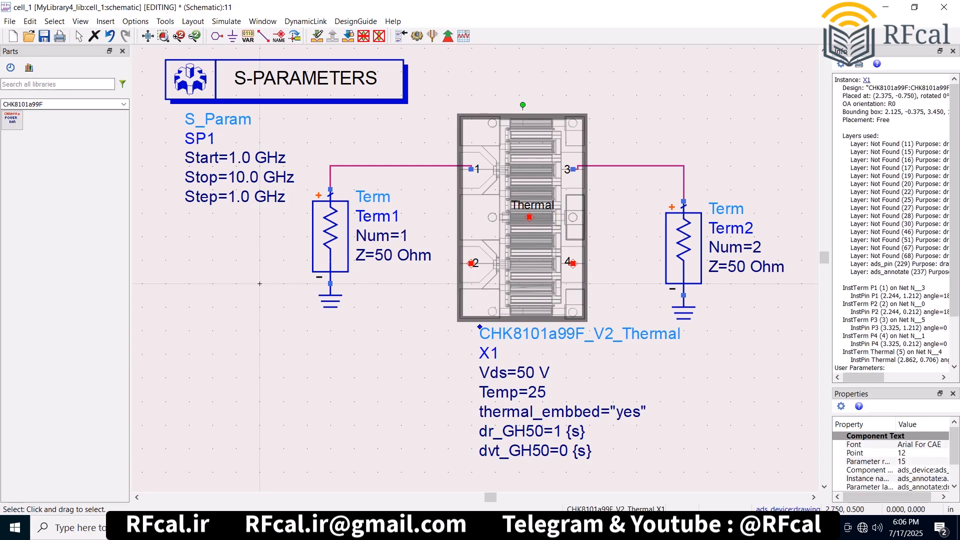
key(Delete)
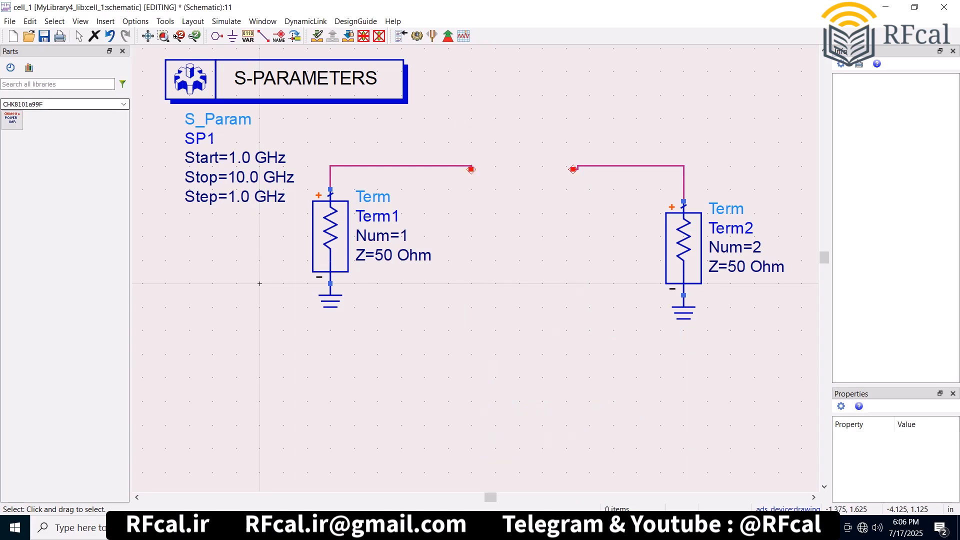
click(124, 104)
key(Down)
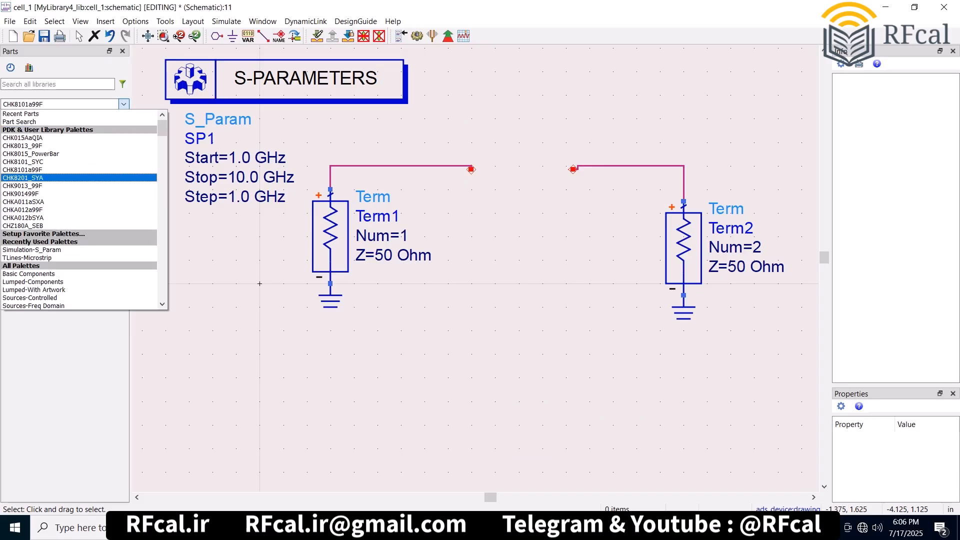
key(Return)
click(34, 120)
click(496, 283)
key(Escape)
Delete the leftover Term1 and Term2 wires and move the CHK8201_SYA model up between the two Terms
click(436, 166)
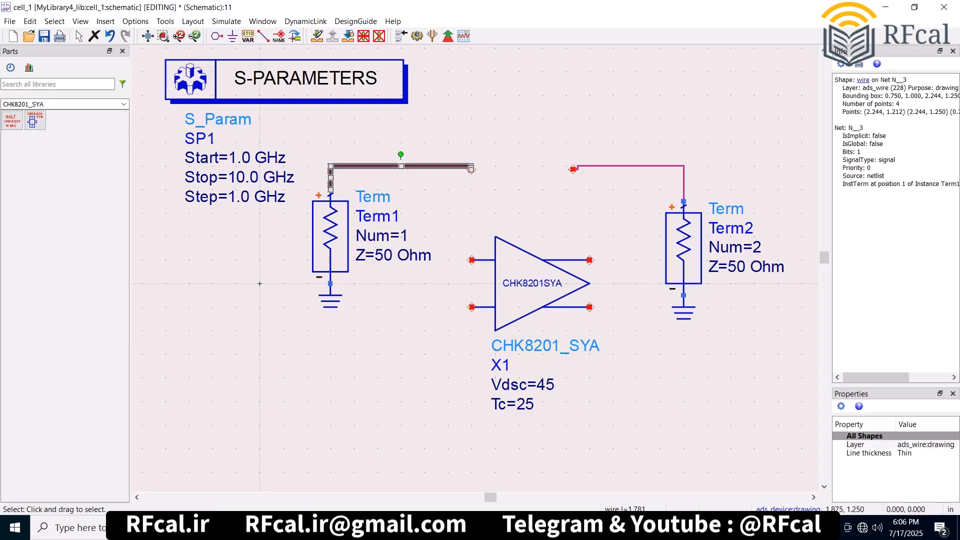
key(Delete)
click(629, 165)
key(Delete)
drag(531, 272, 518, 177)
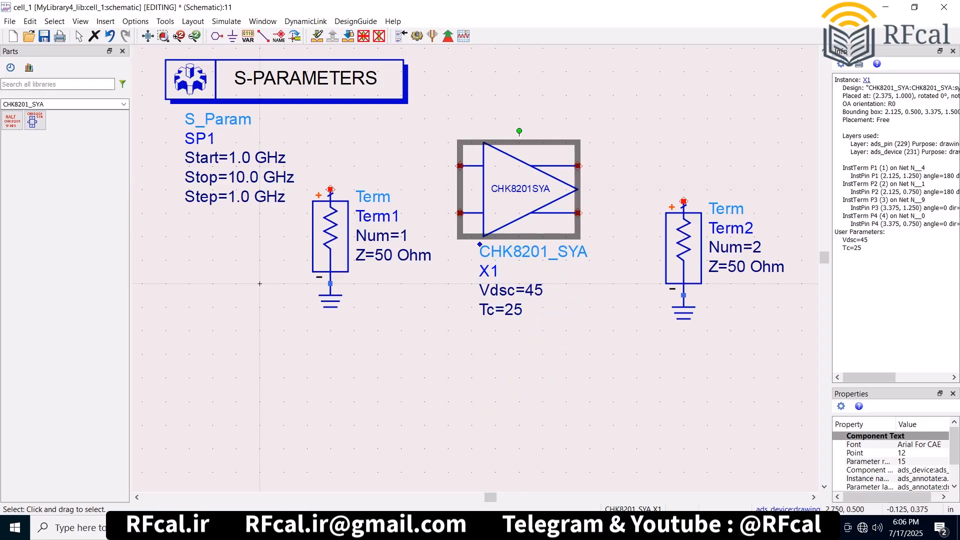
click(259, 283)
Wire the upper input pin of the CHK8201_SYA model to Term1 and its upper output pin to Term2
click(263, 35)
click(460, 166)
click(330, 189)
click(578, 165)
click(683, 201)
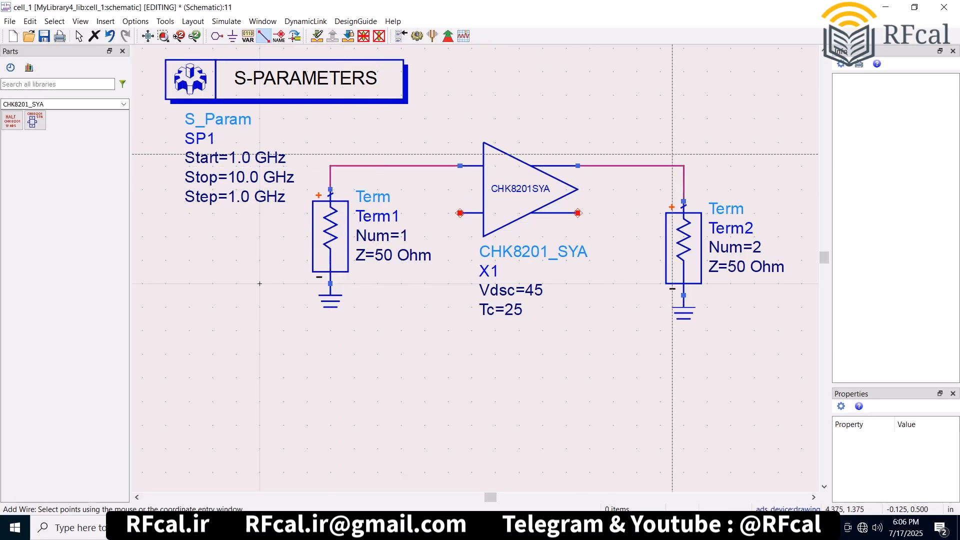
key(Escape)
Simulate the CHK8201_SYA circuit, check the plot and simulation status, and return to the schematic
key(F7)
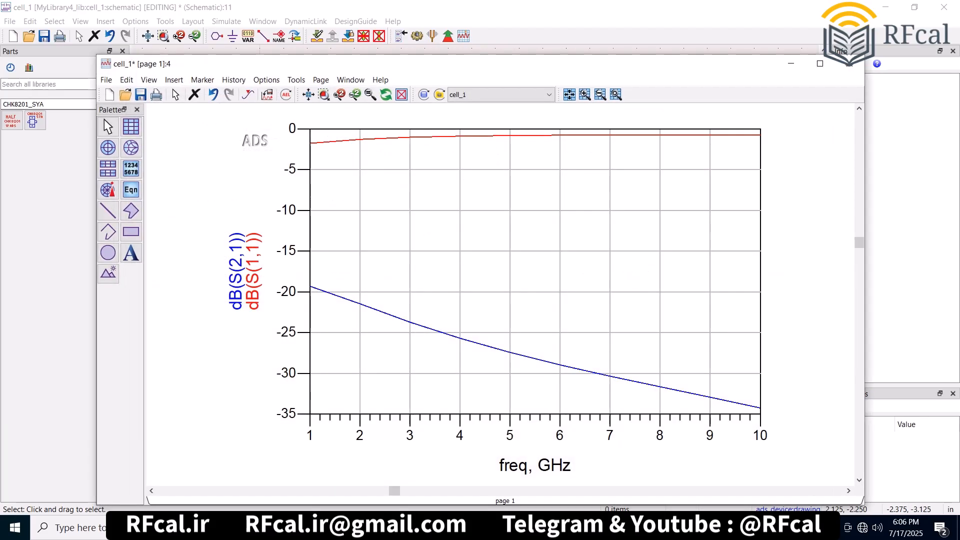
click(791, 64)
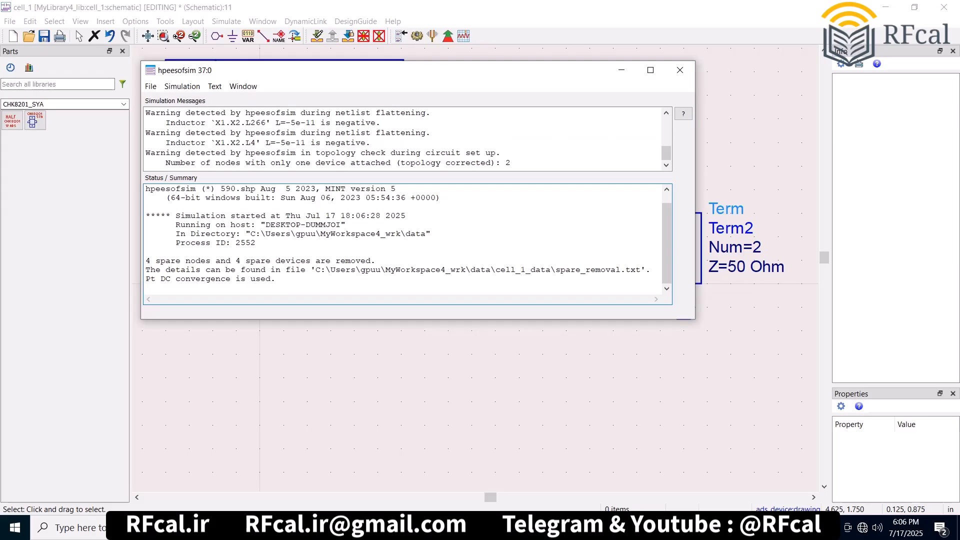
click(621, 70)
click(12, 120)
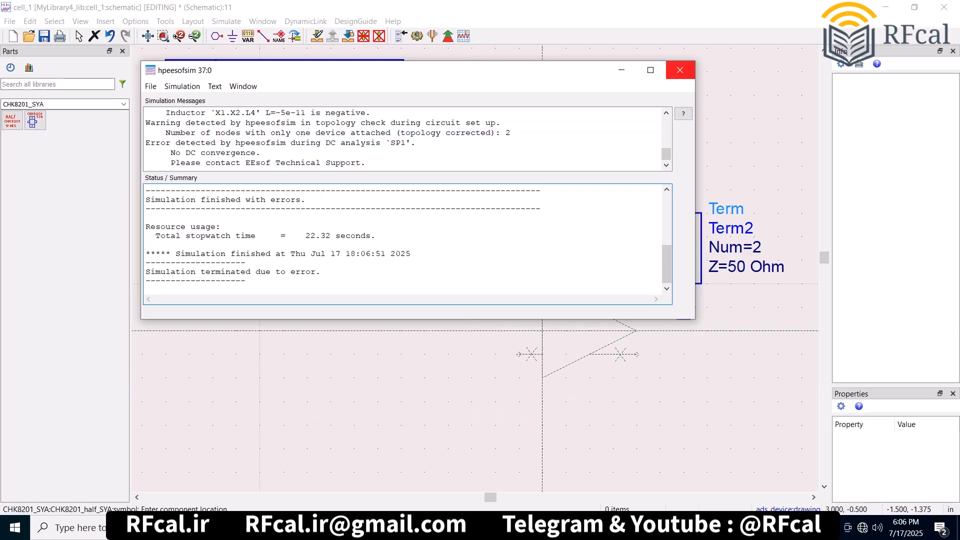
click(680, 70)
key(Escape)
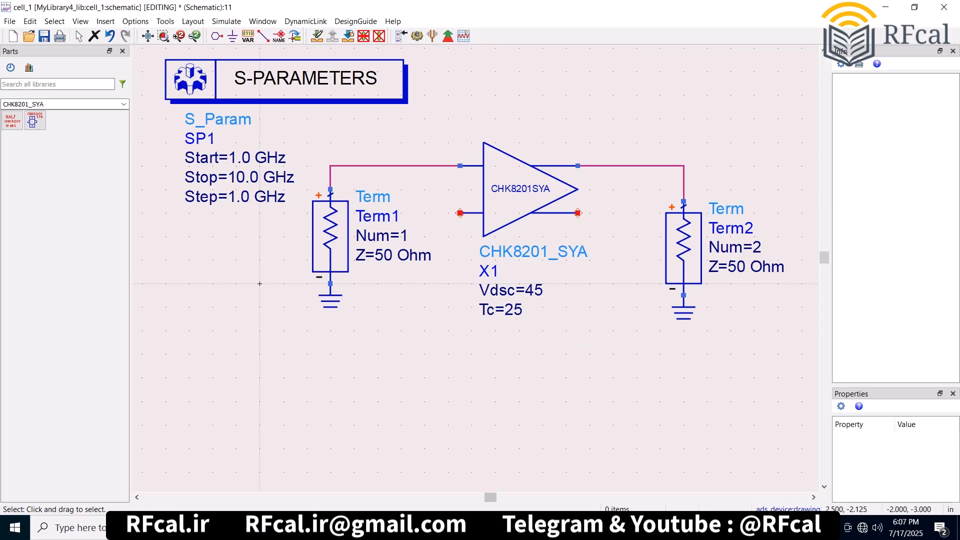
Review the simulation messages for the CHK8201_SYA circuit and close the simulation status window
key(F7)
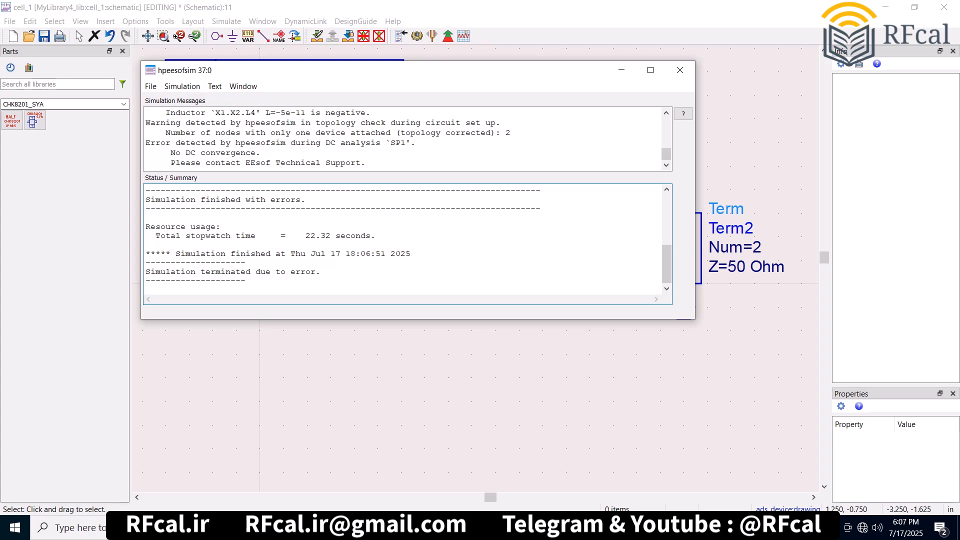
mouse_move(665, 154)
mouse_down()
mouse_move(666, 123)
mouse_move(666, 157)
mouse_up()
click(680, 70)
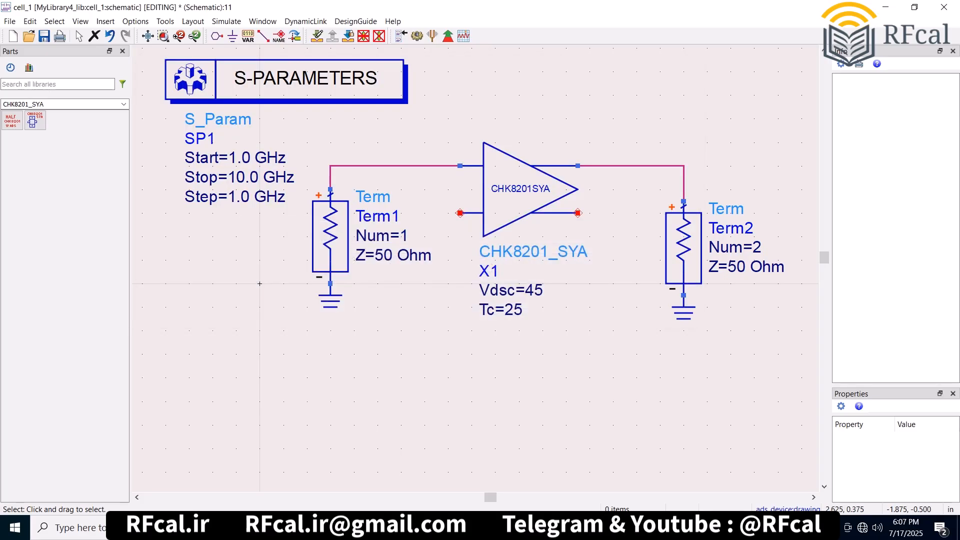
Replace the CHK8201_SYA model with a CHK8201_half_SYA model whose upper pins meet the existing Term1 and Term2 wires
click(507, 201)
key(Delete)
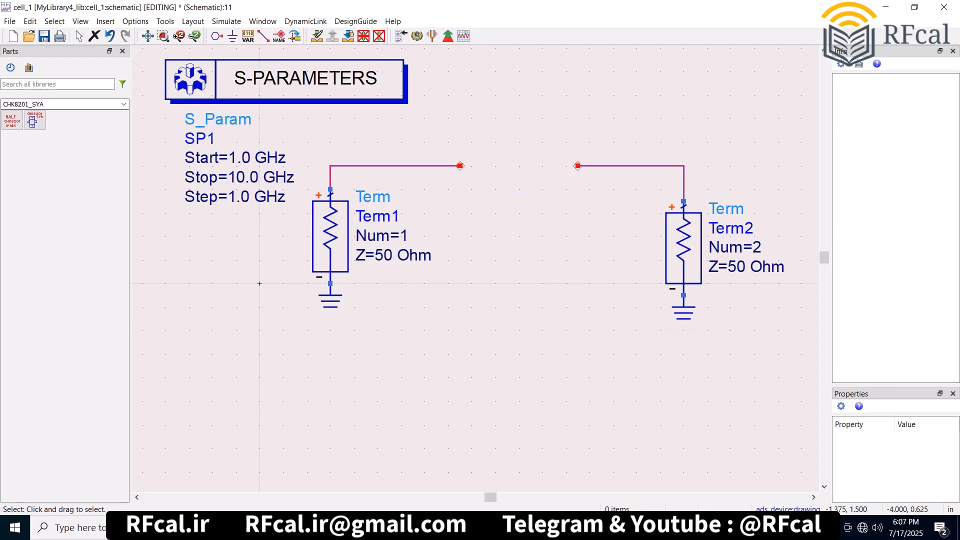
click(12, 120)
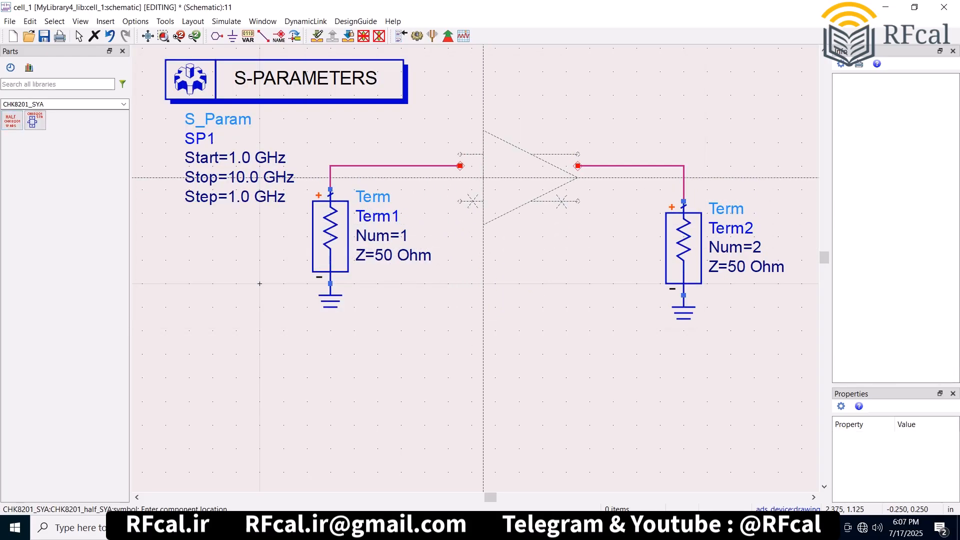
click(482, 189)
key(Escape)
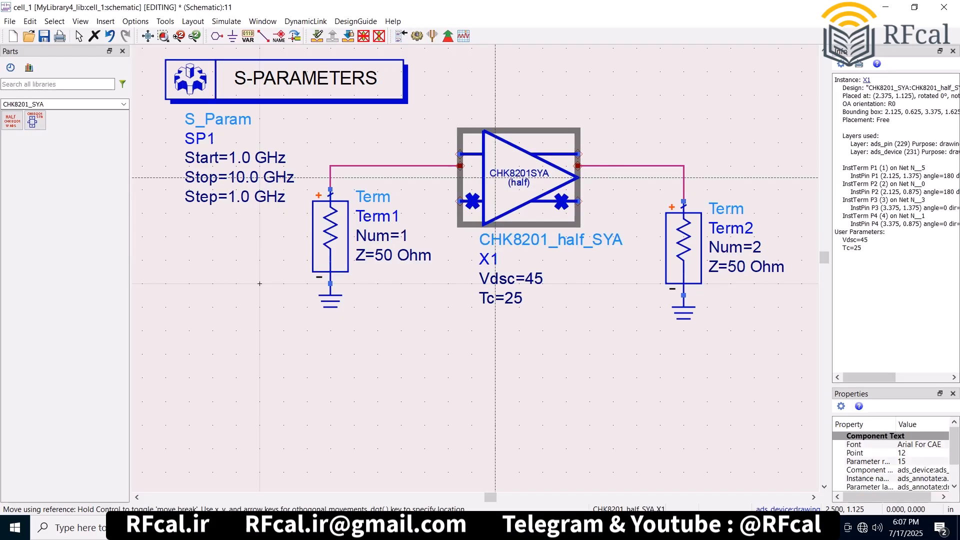
click(260, 284)
Simulate the CHK8201_half_SYA circuit, view its S(1,1) and S(2,1) plot, and return to the schematic
key(F7)
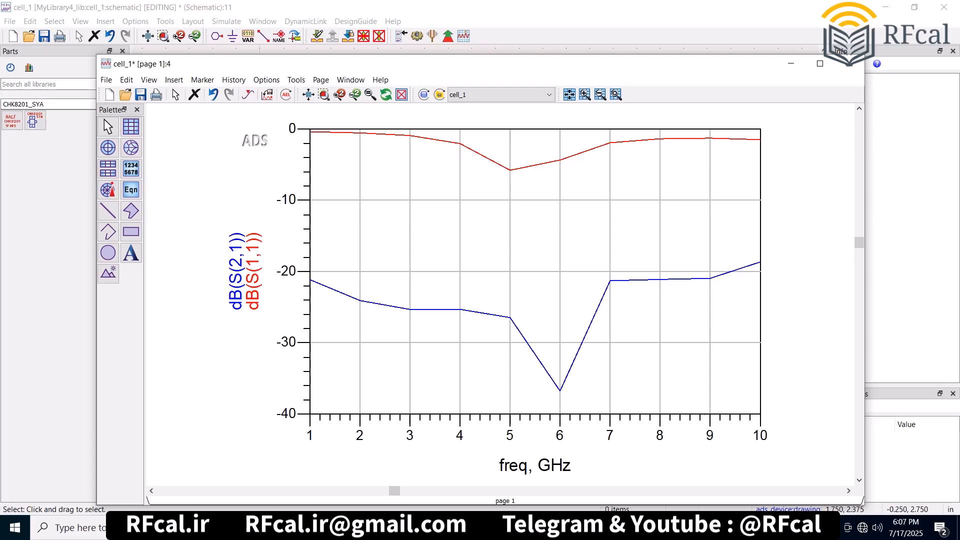
click(790, 64)
click(620, 65)
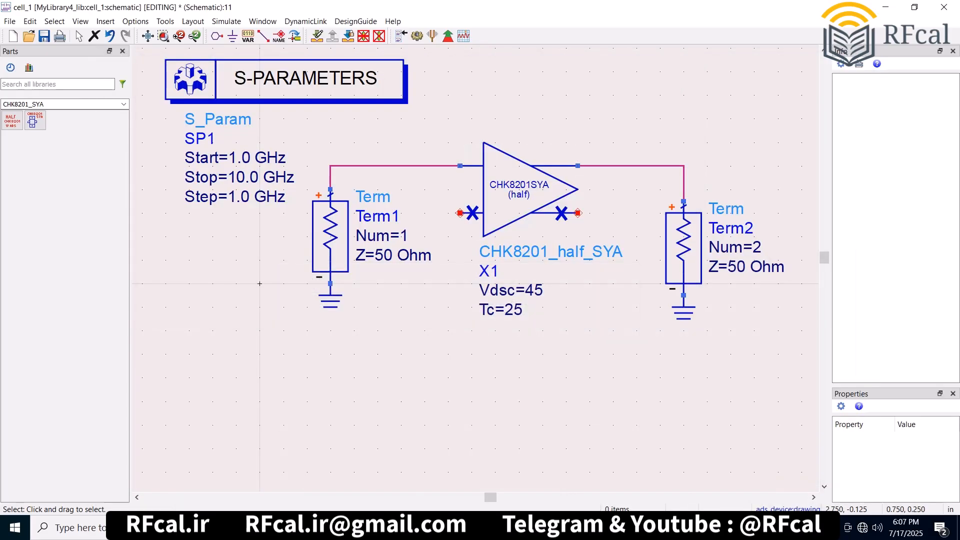
Replace the CHK8201_half_SYA model with a CHK8201_SYA model whose upper pins meet the existing Term1 and Term2 wires
click(531, 236)
click(259, 284)
click(531, 213)
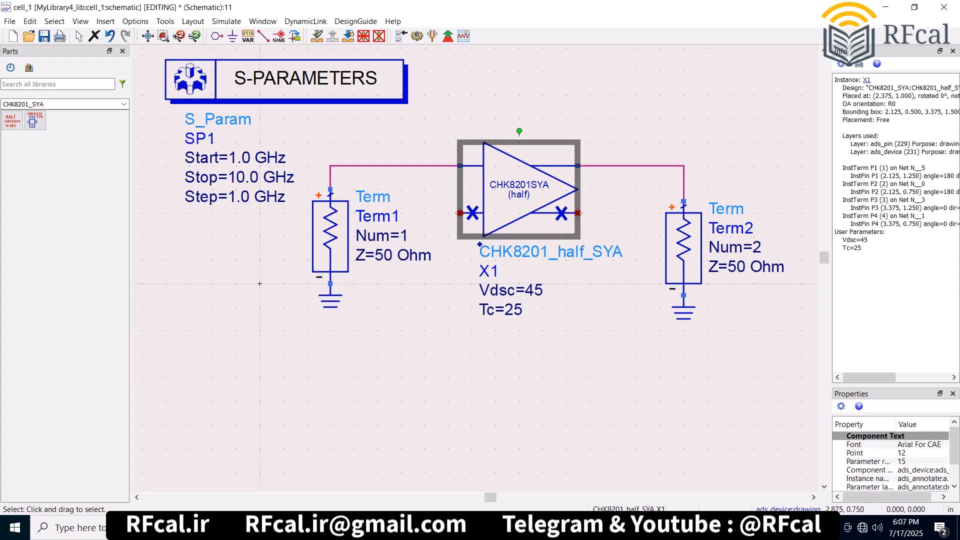
key(Delete)
click(34, 120)
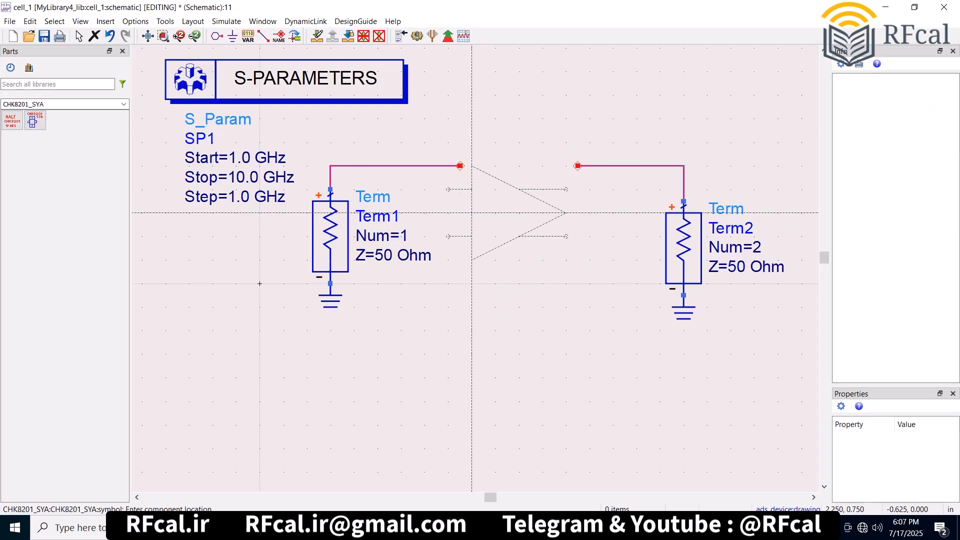
click(483, 189)
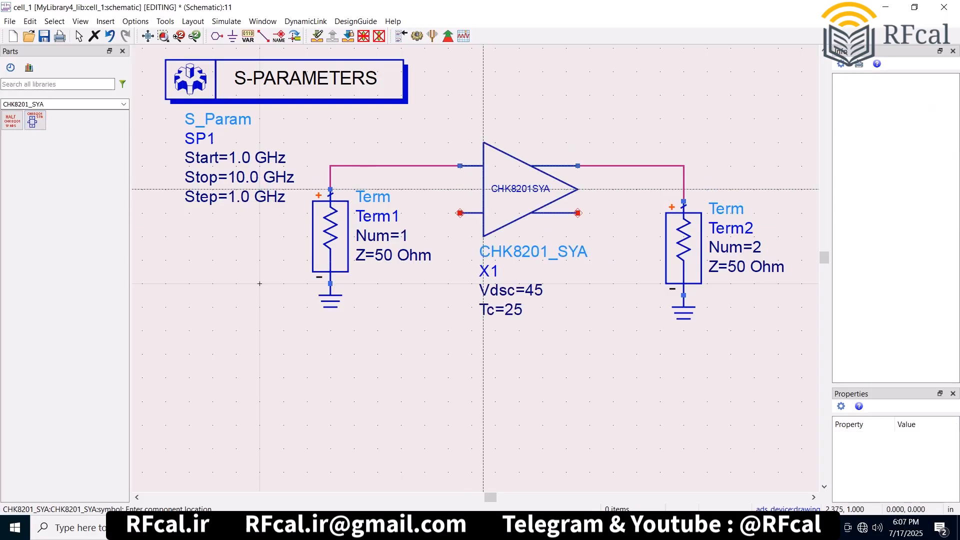
key(Escape)
Tie the CHK8201_SYA model's two input pins together and its two output pins together, and simulate the circuit to view its plot
key(ctrl+w)
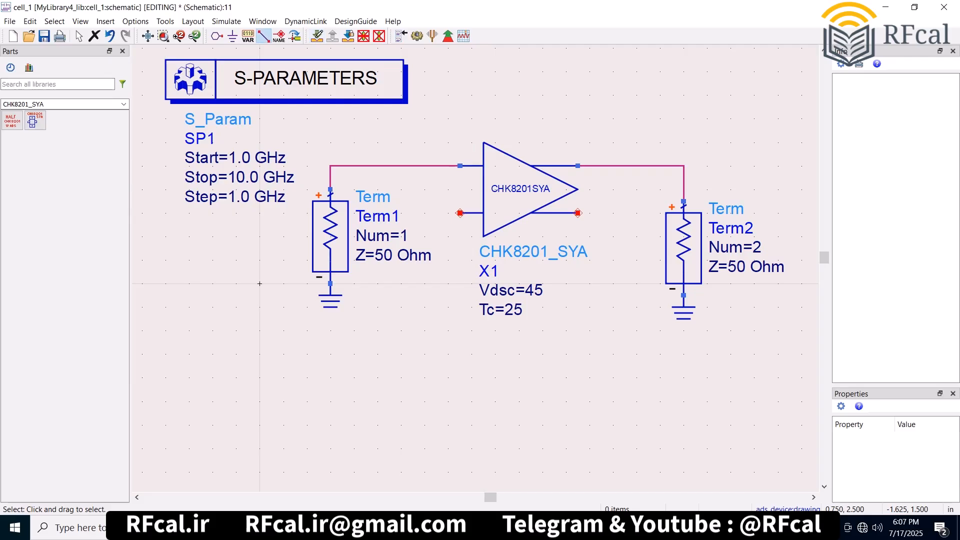
click(460, 213)
click(459, 166)
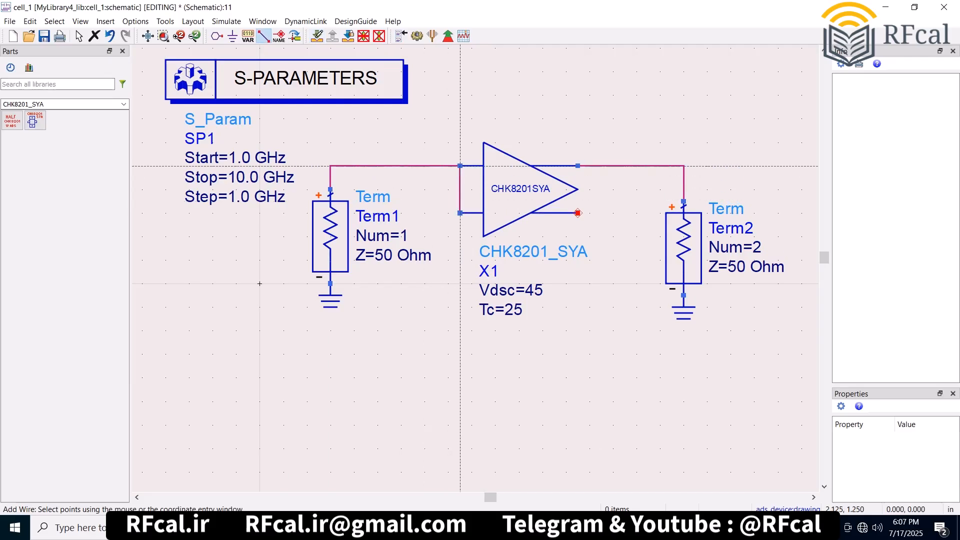
click(578, 213)
click(577, 165)
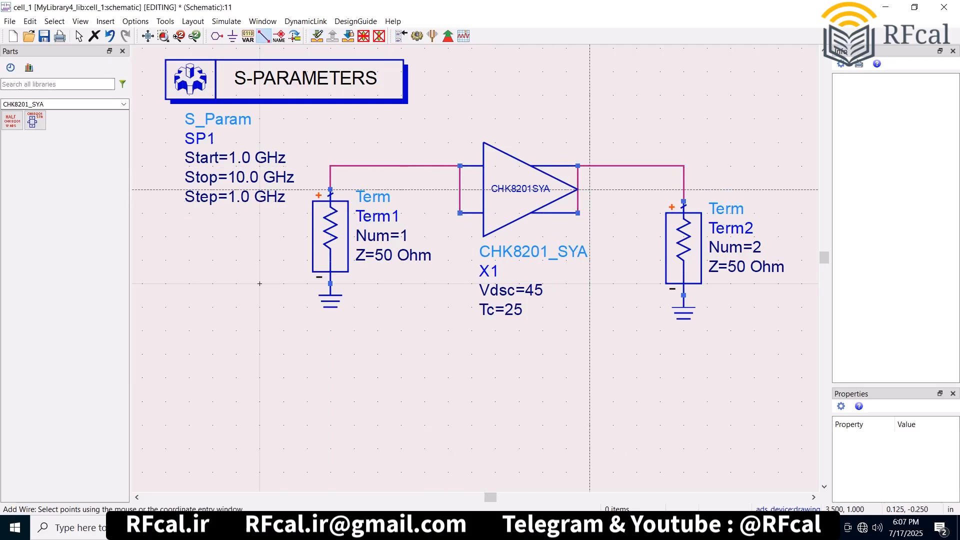
key(Escape)
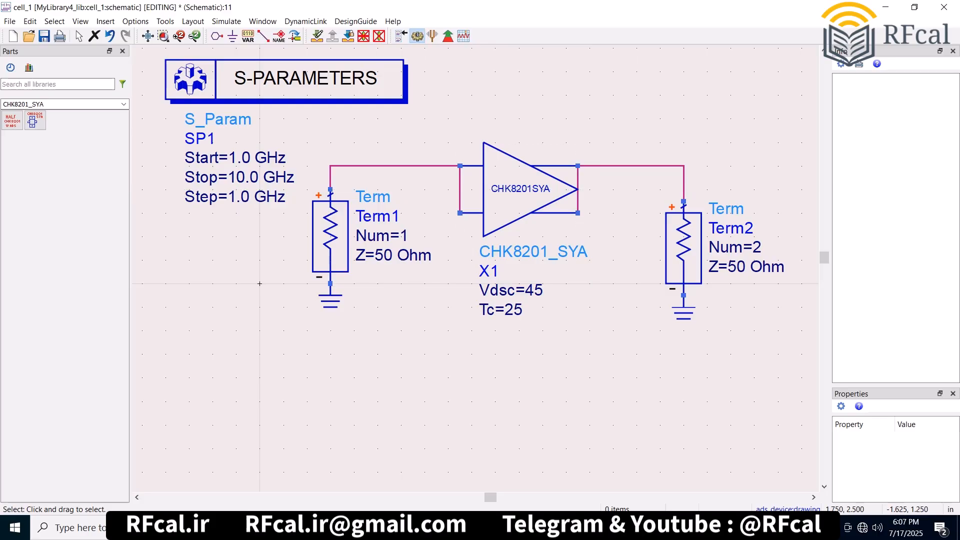
click(417, 35)
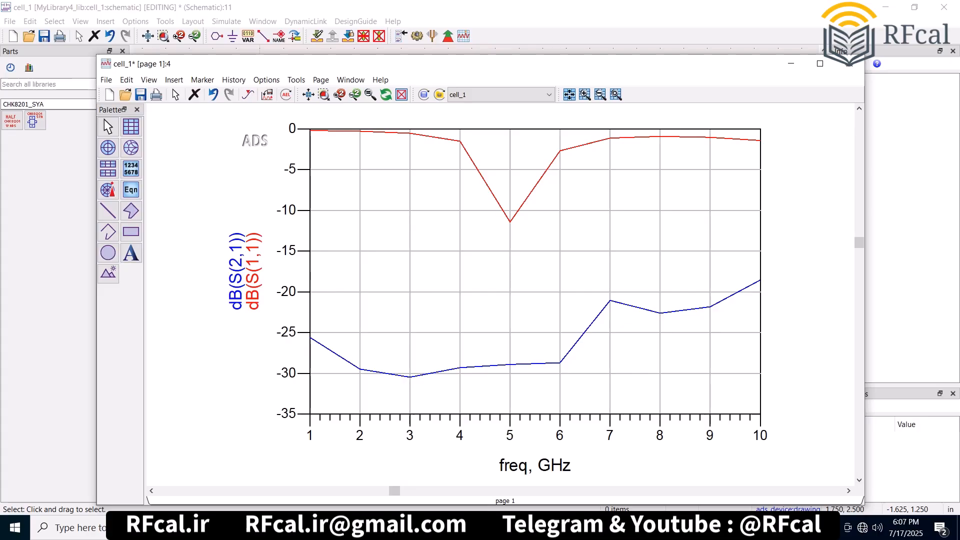
click(791, 64)
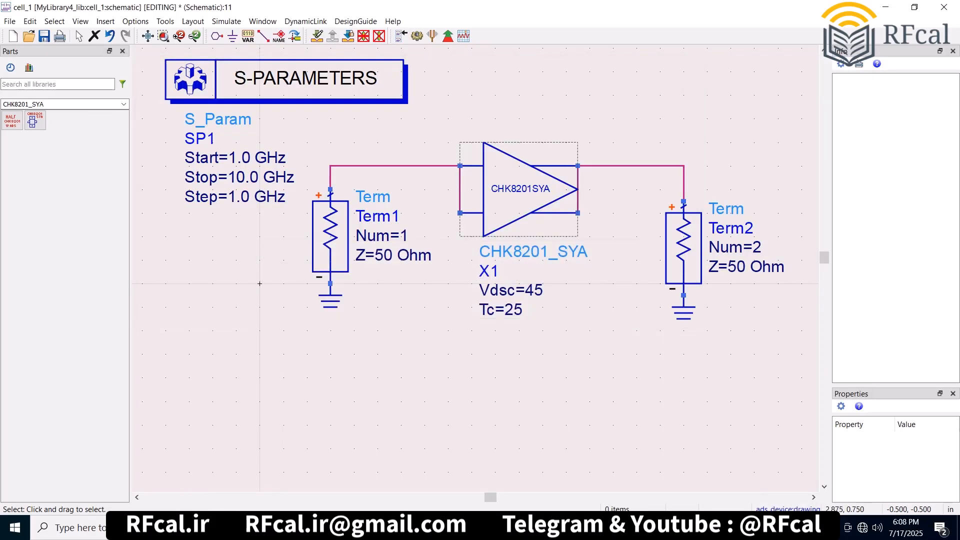
Delete the CHK8201_SYA model and the wires attached to Term1 and Term2
click(530, 213)
key(Delete)
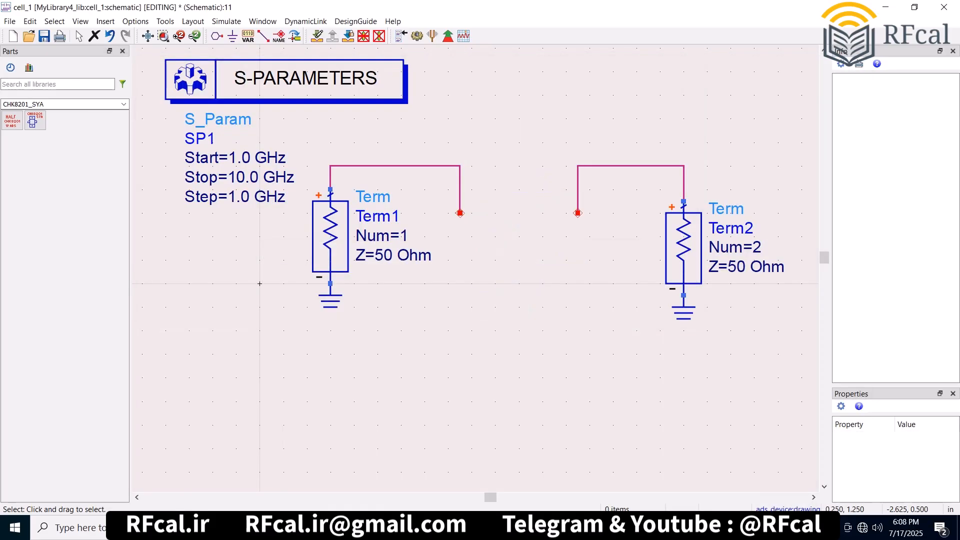
click(425, 166)
key(Delete)
click(589, 165)
key(Delete)
Place a CHK9013_99F model from its PDK palette between Term1 and Term2
click(123, 103)
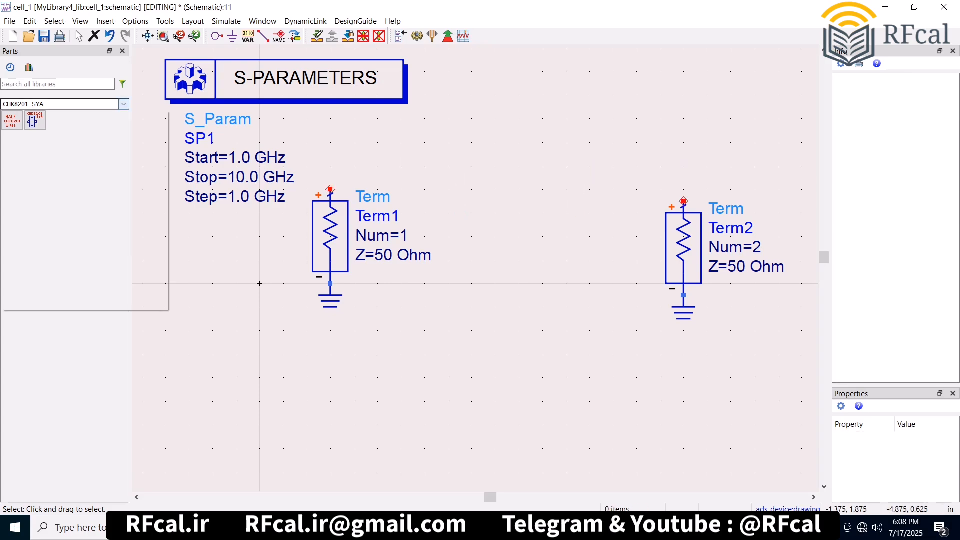
click(23, 186)
click(12, 120)
click(448, 154)
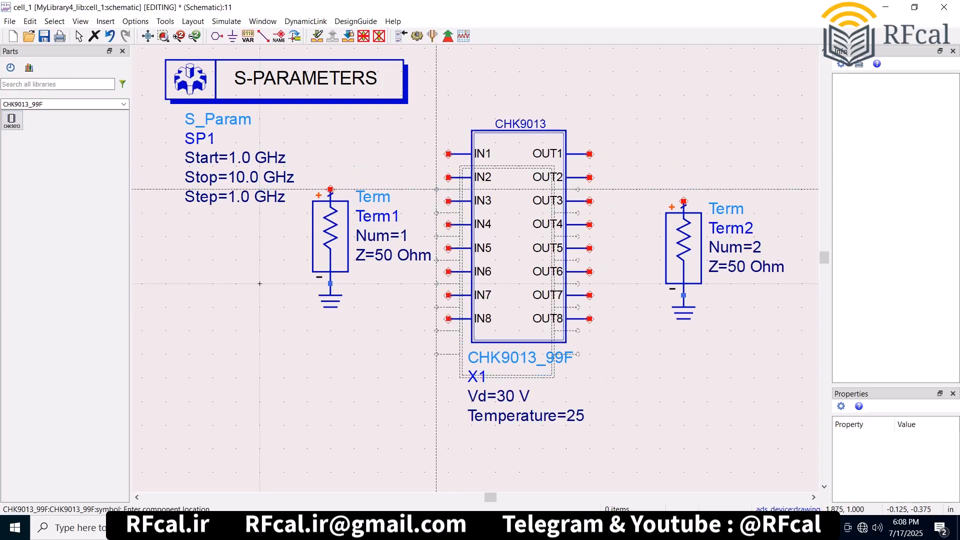
key(Escape)
Wire the CHK9013_99F model's IN1 pin to Term1 and its OUT1 pin to Term2
click(263, 36)
click(448, 154)
click(330, 189)
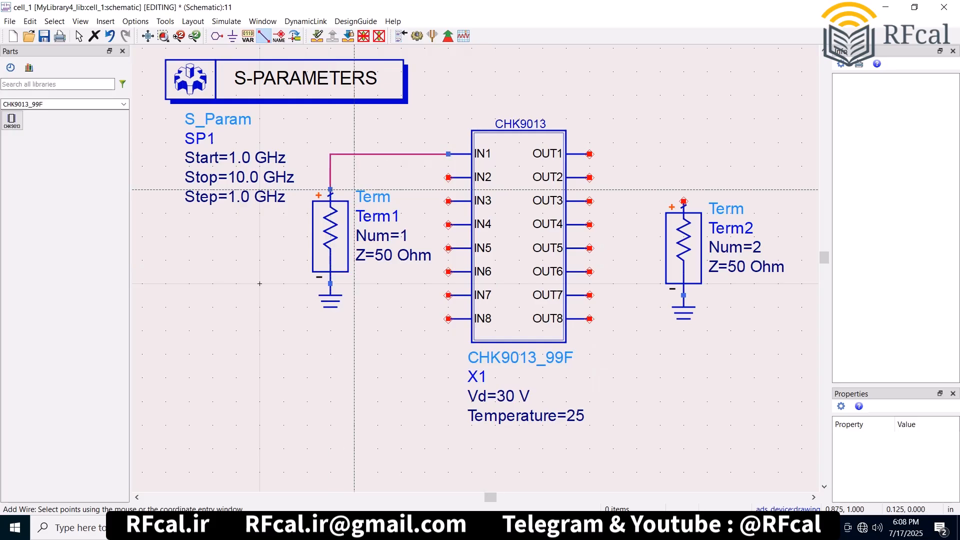
click(589, 154)
click(684, 201)
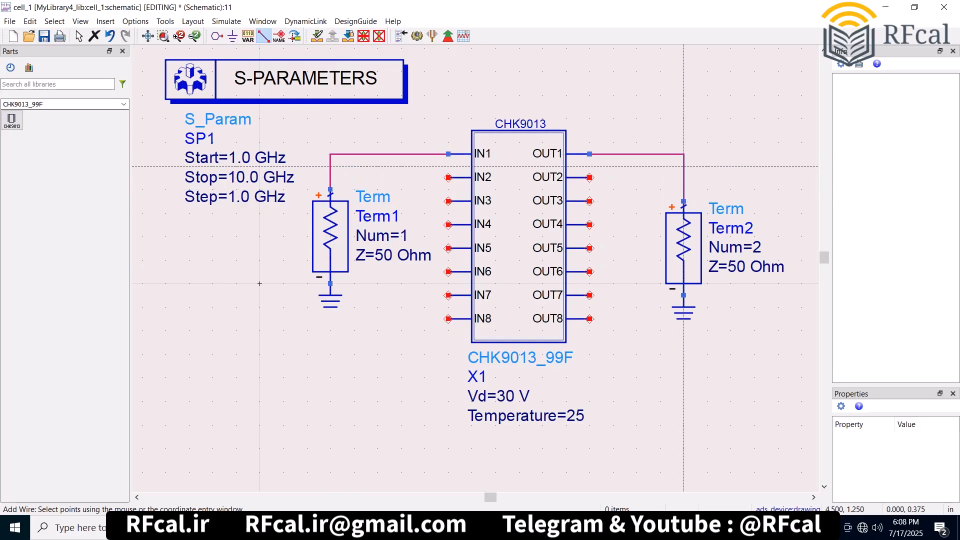
key(Escape)
Simulate the CHK9013_99F circuit, view its S(1,1) and S(2,1) plot, and return to the schematic
key(F7)
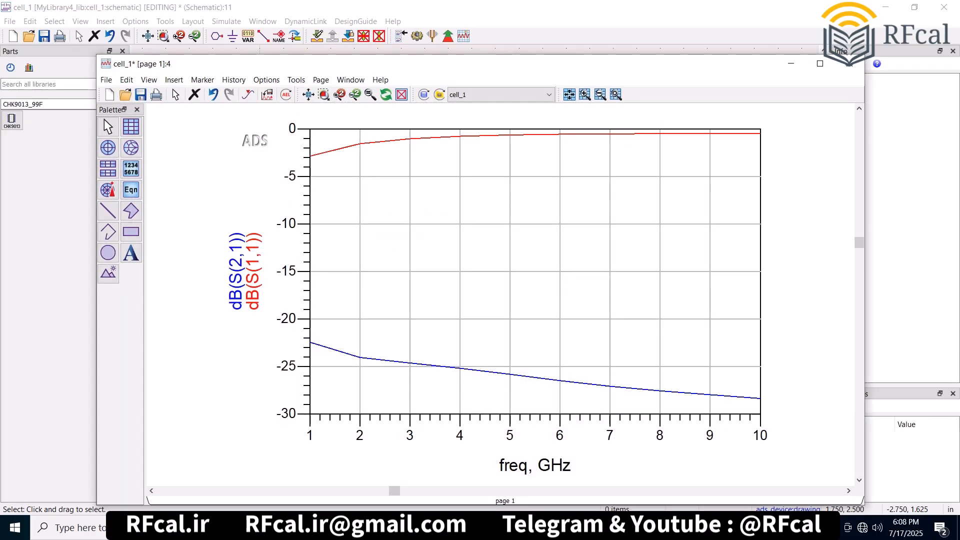
click(791, 64)
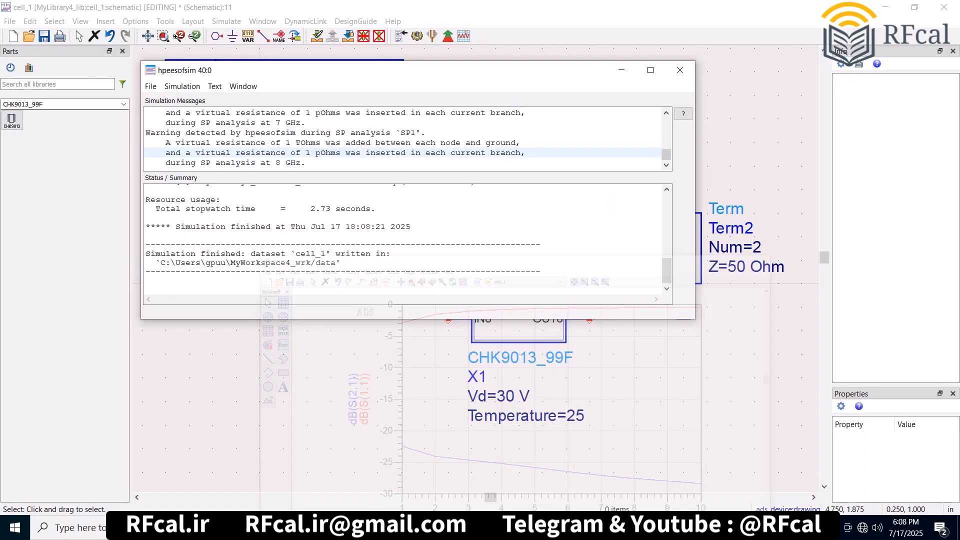
click(621, 70)
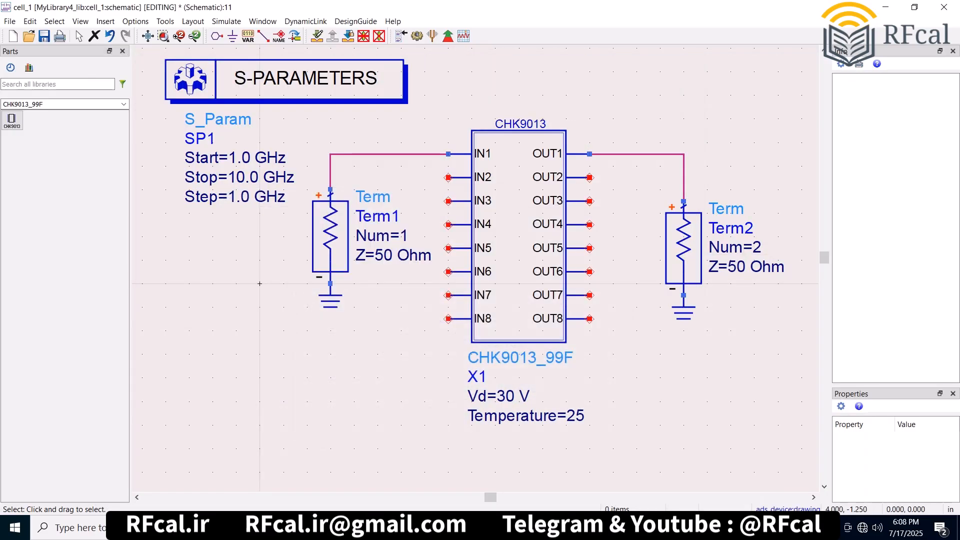
Replace the CHK9013_99F model with a CHK9014 model whose IN1 and OUT1 pins meet the existing Term1 and Term2 wires
click(543, 295)
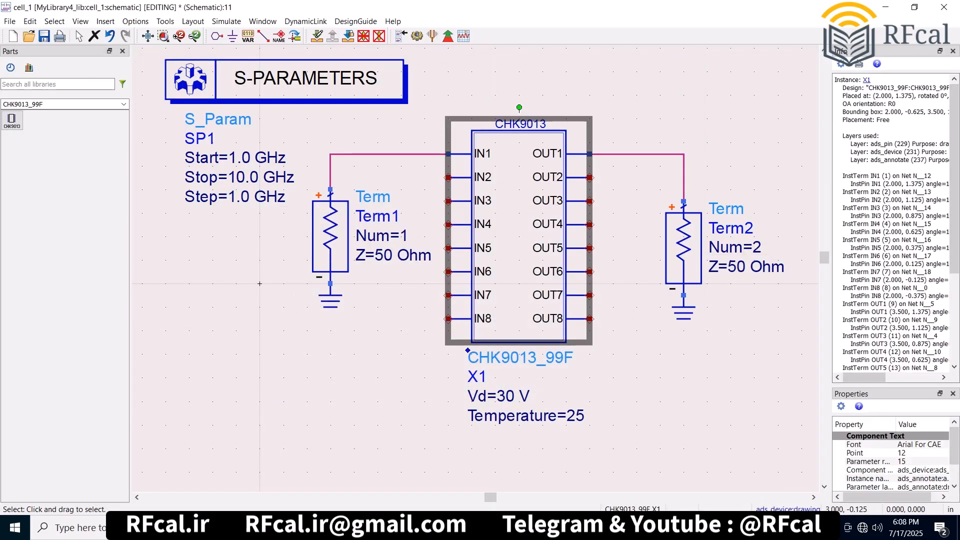
key(Delete)
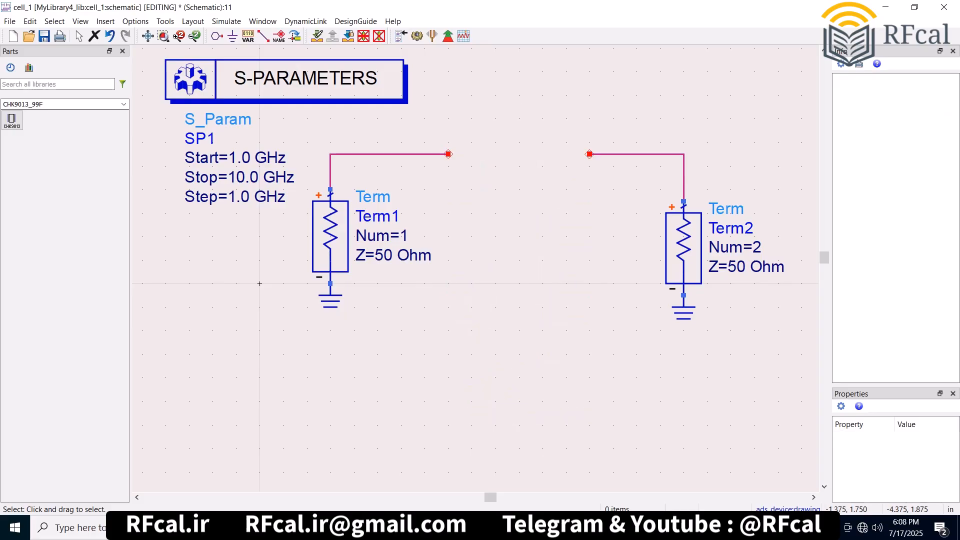
click(124, 104)
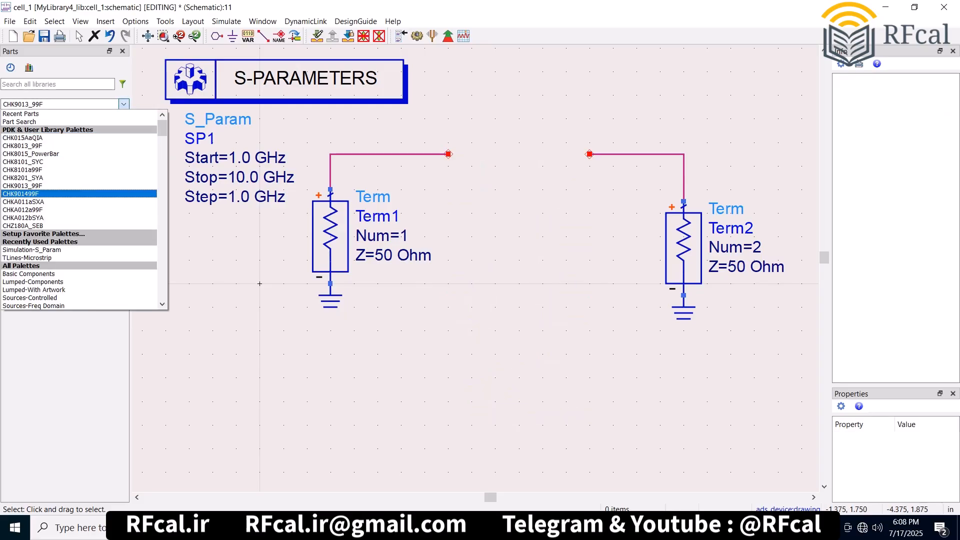
click(20, 194)
click(12, 120)
click(495, 236)
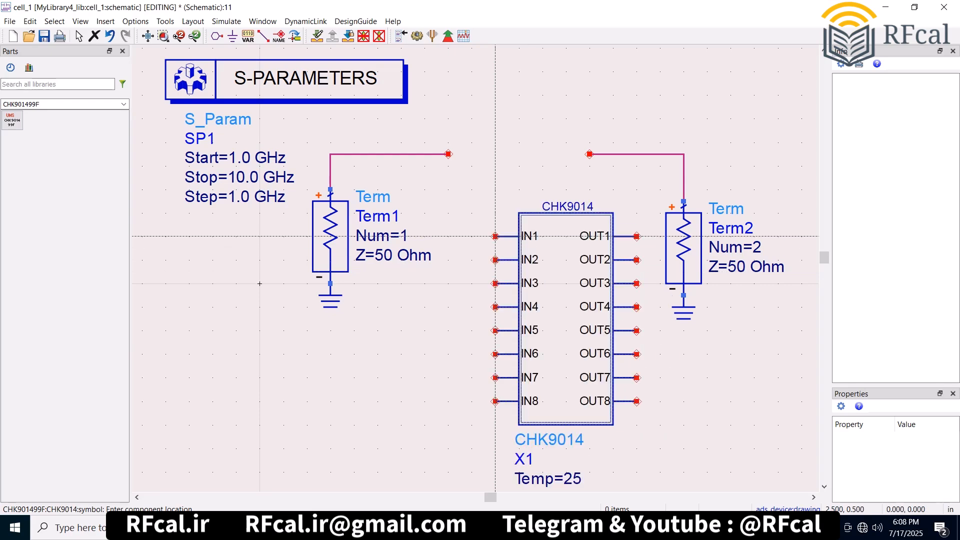
key(Escape)
drag(542, 261, 494, 178)
Simulate the CHK9014 circuit, view its S(1,1) and S(2,1) plot, and return to the schematic
click(636, 95)
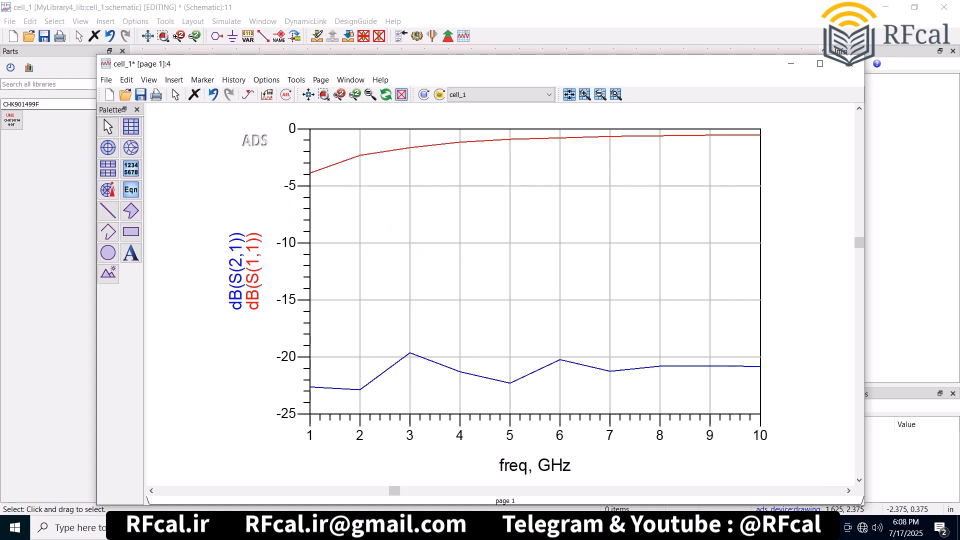
click(790, 64)
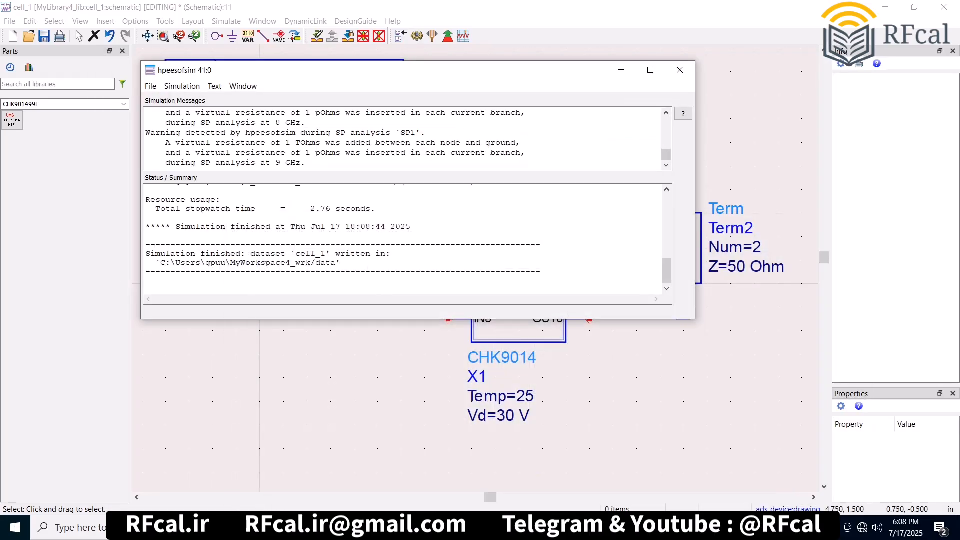
click(621, 69)
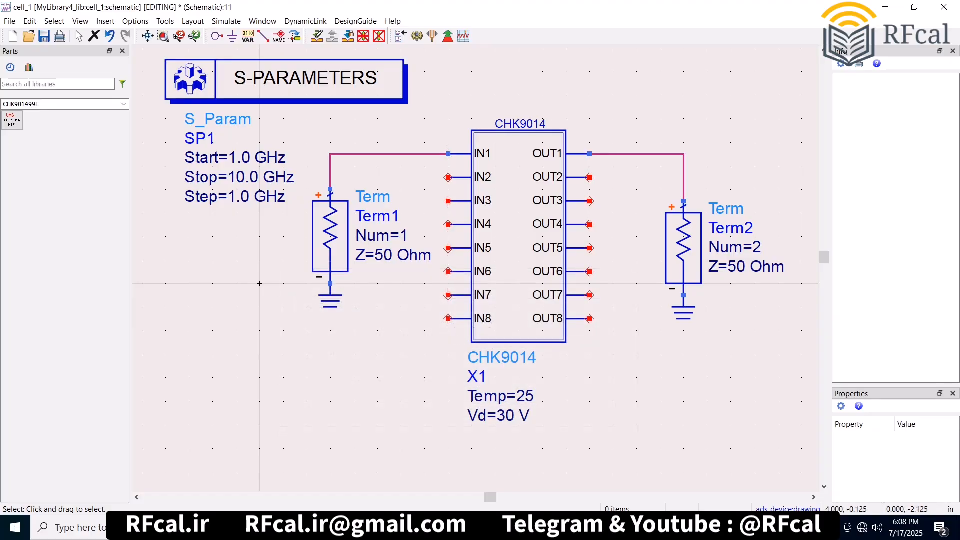
Replace the CHK9014 model with a CHKA011aSXA model from its PDK palette, placed between the two Term ports
click(542, 284)
key(Delete)
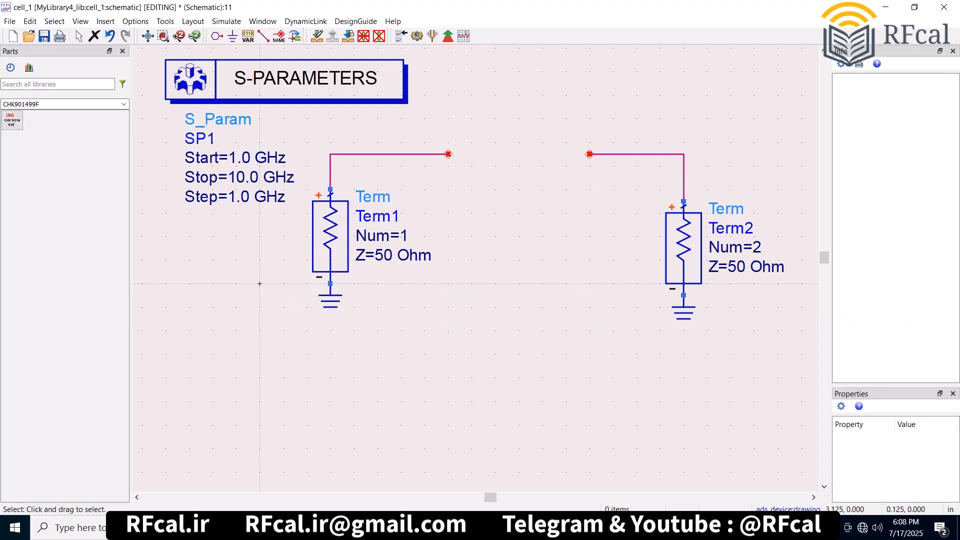
click(124, 104)
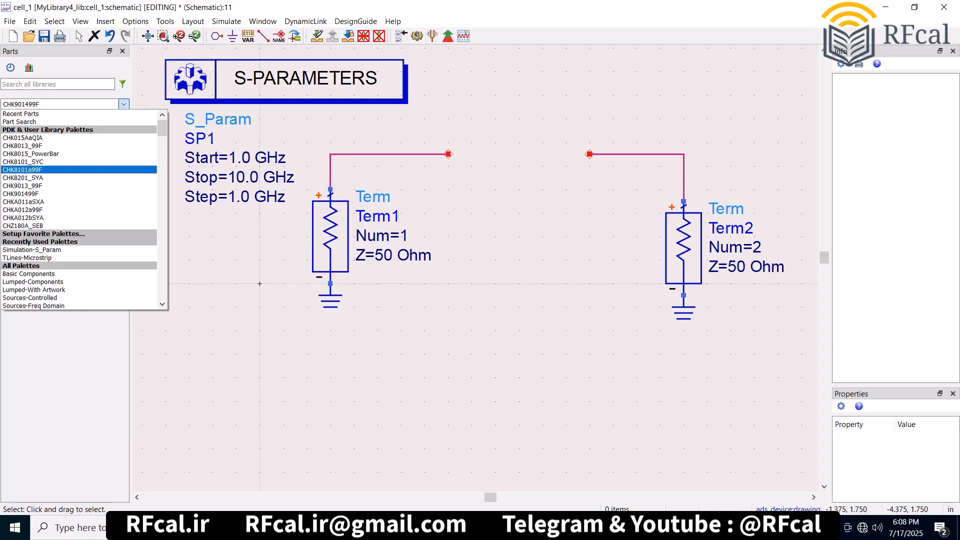
click(23, 202)
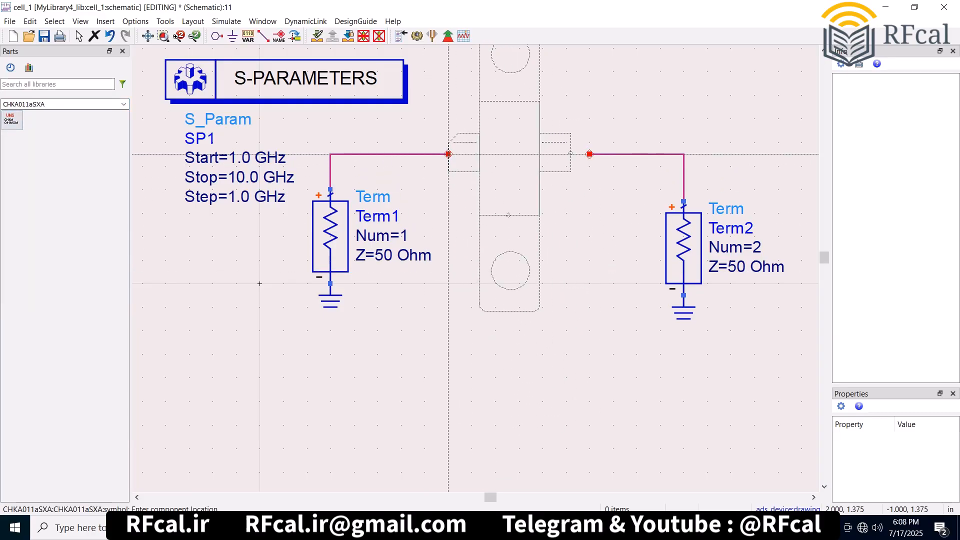
click(472, 271)
key(Escape)
Delete the old Term1 and Term2 wires and move the CHKA011aSXA model up so its gate and drain sit slightly above the Term pins
click(436, 154)
key(Delete)
click(618, 154)
key(Delete)
drag(542, 272, 542, 213)
click(539, 190)
click(660, 154)
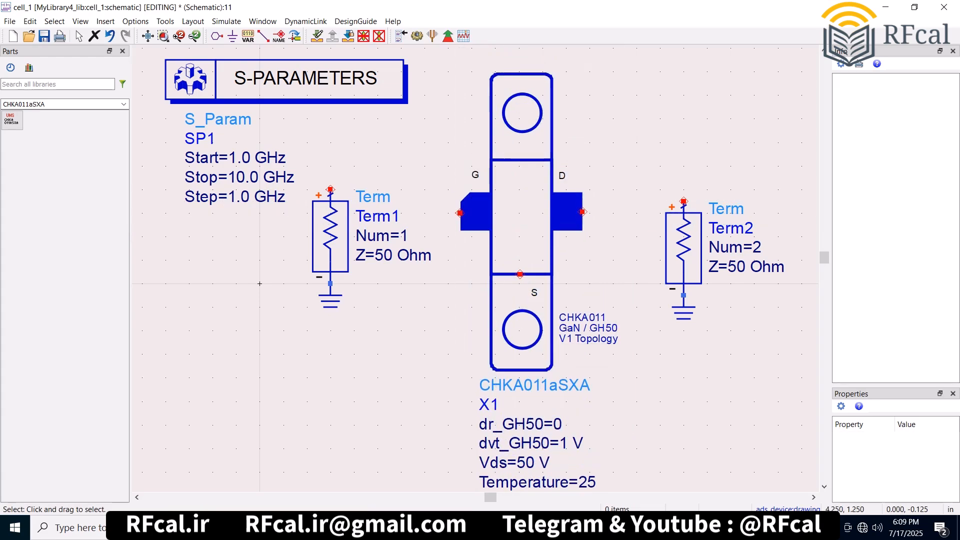
scroll(383, 375, down, 1)
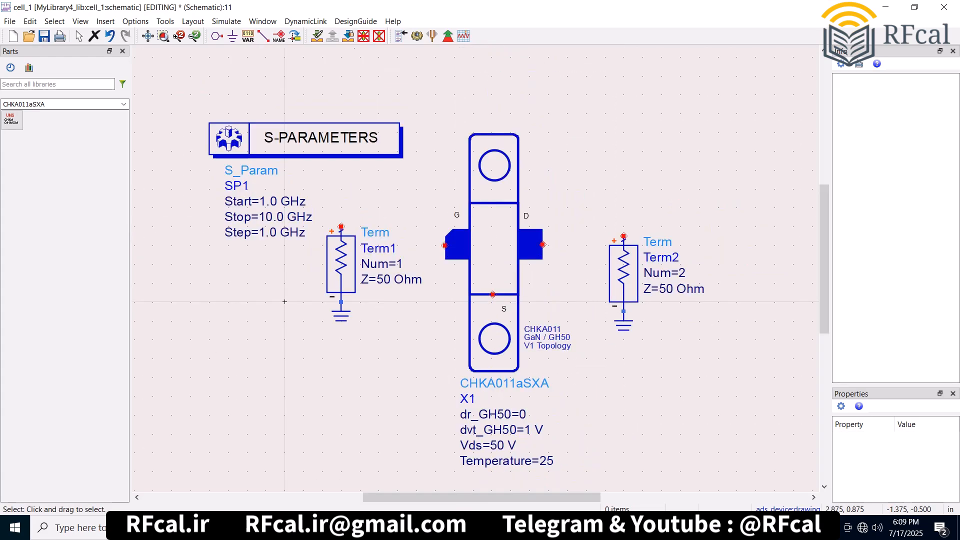
drag(511, 236, 511, 207)
click(285, 302)
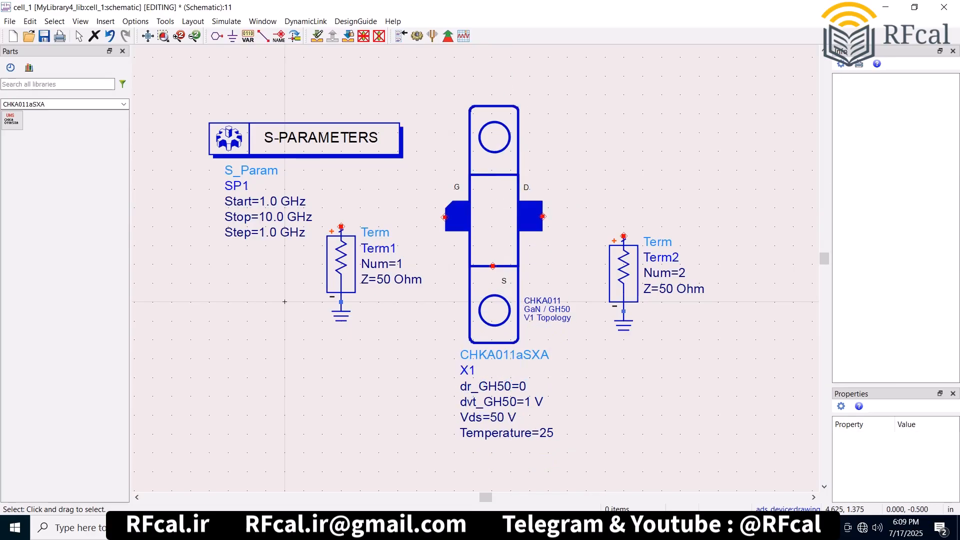
Wire Term1 to the CHKA011aSXA model's gate pin and its drain pin to Term2
key(ctrl+w)
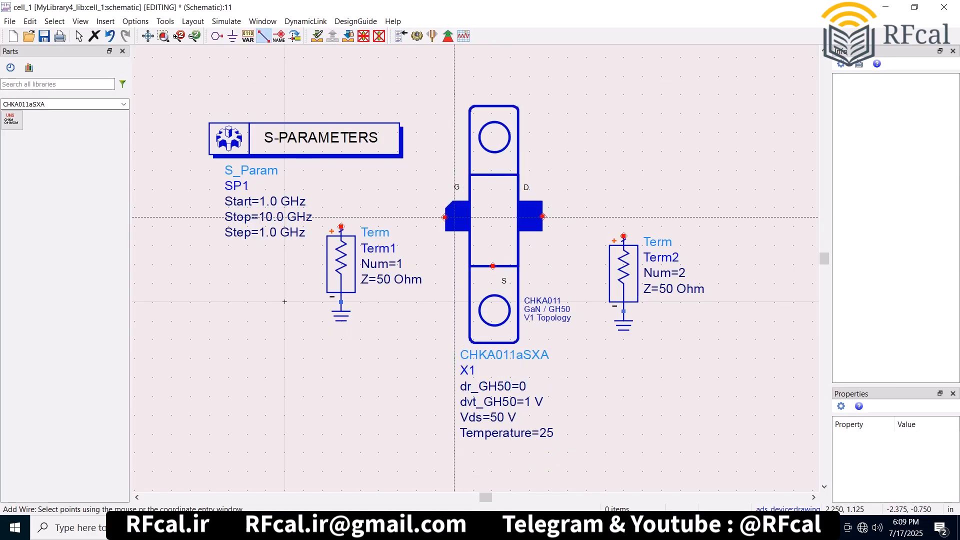
click(341, 227)
click(445, 217)
click(542, 217)
click(624, 236)
key(Escape)
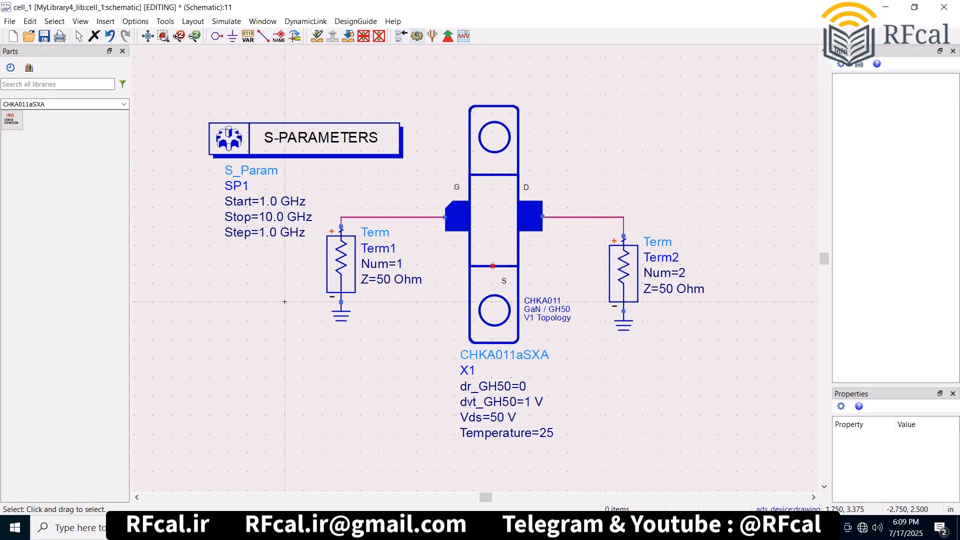
Ground the CHKA011aSXA model's source pin and simulate the circuit to view its S(1,1) and S(2,1) plot
click(232, 36)
click(493, 267)
key(Escape)
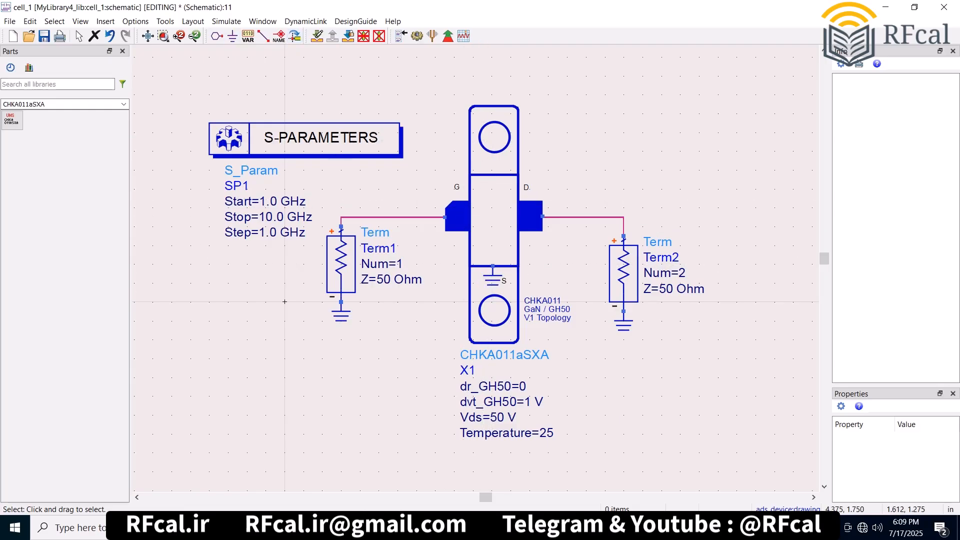
click(417, 36)
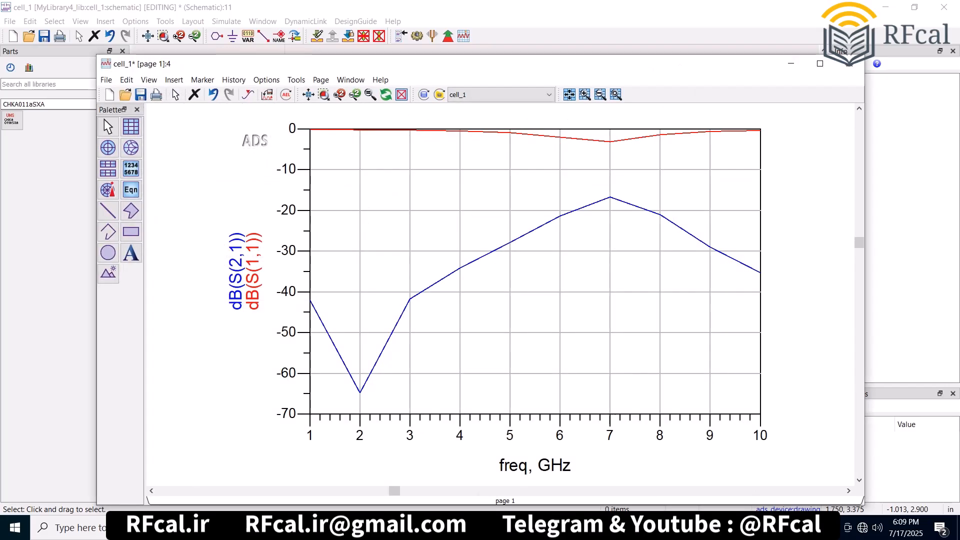
click(791, 64)
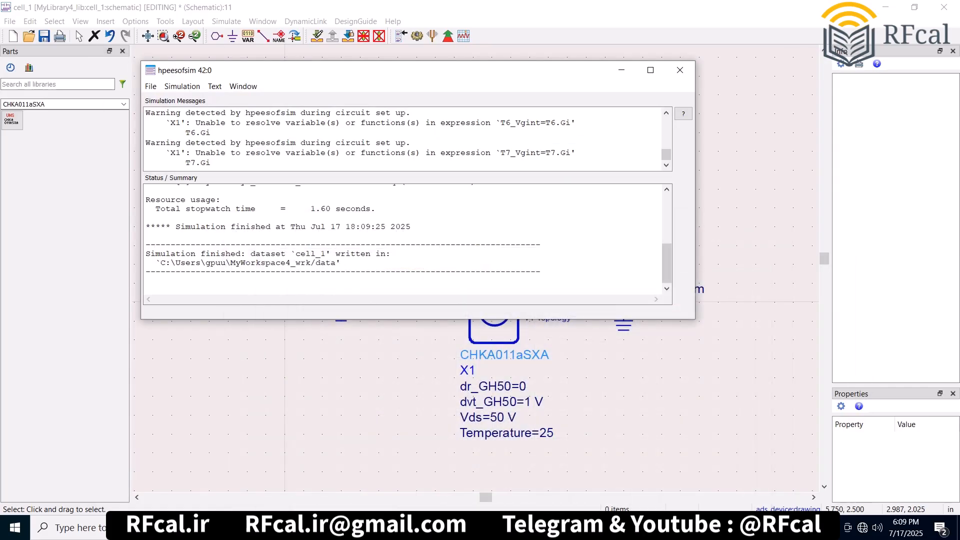
Delete the CHKA011aSXA model together with its source ground and the two wires left on Term1 and Term2
click(621, 70)
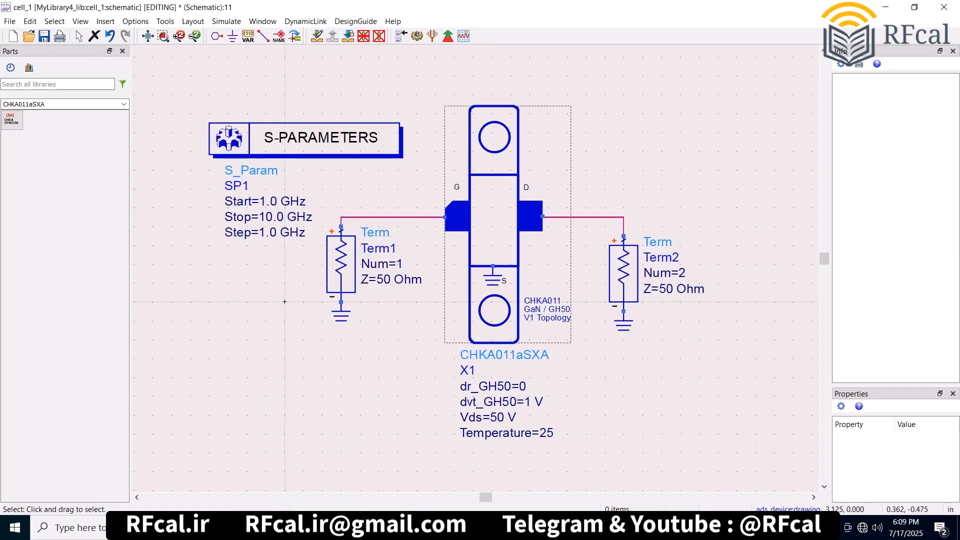
click(492, 285)
key(Delete)
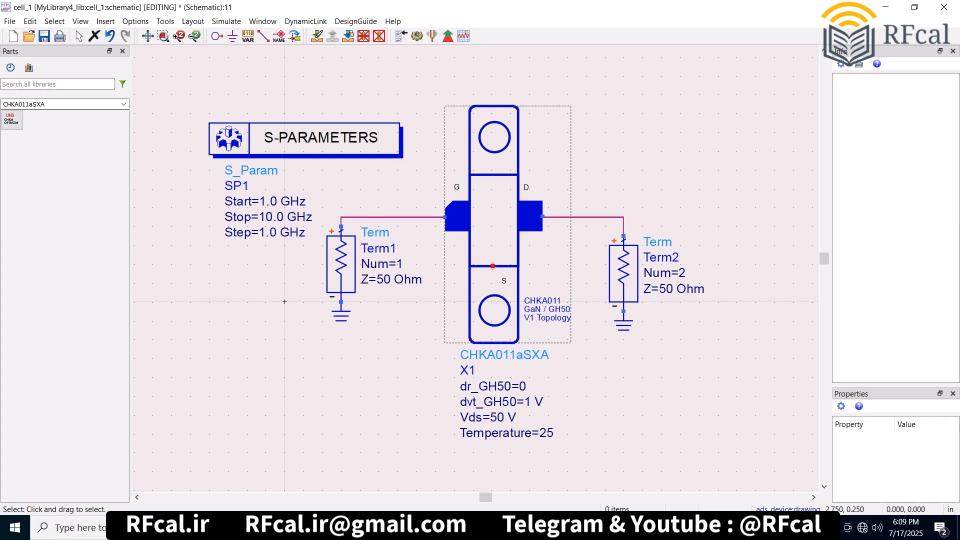
click(492, 283)
key(Delete)
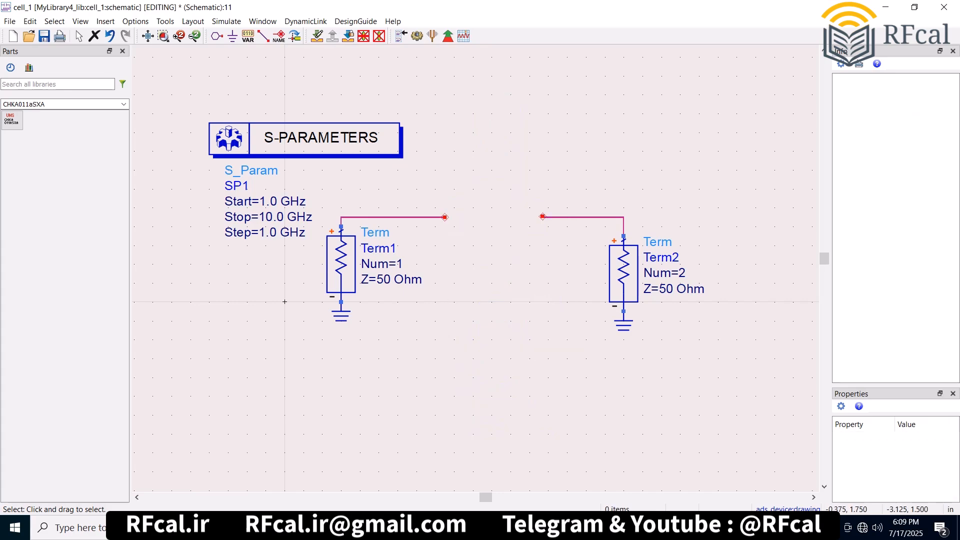
click(416, 216)
key(Delete)
click(557, 217)
key(Delete)
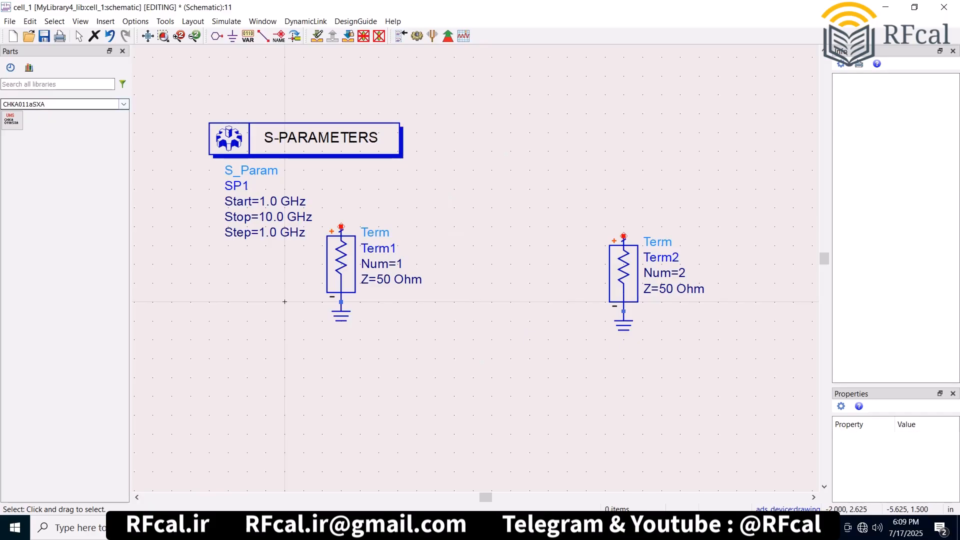
Place a CHKA012a99F thermal model from its PDK palette between the two Term ports
click(124, 104)
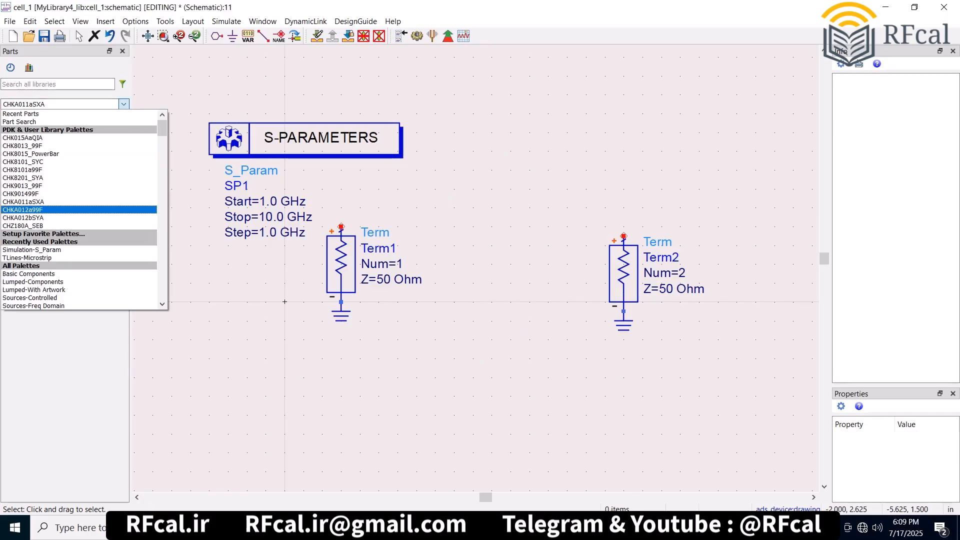
click(23, 210)
click(12, 120)
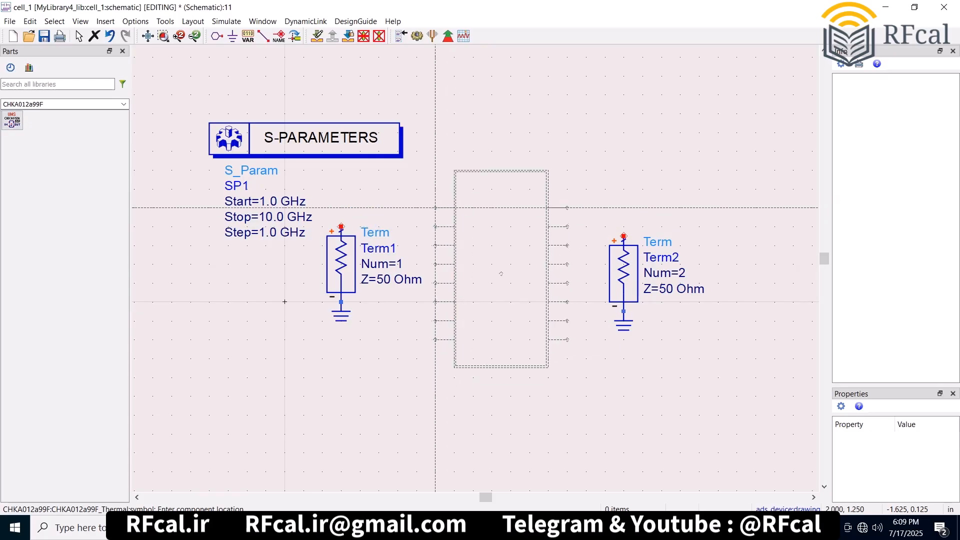
key(Escape)
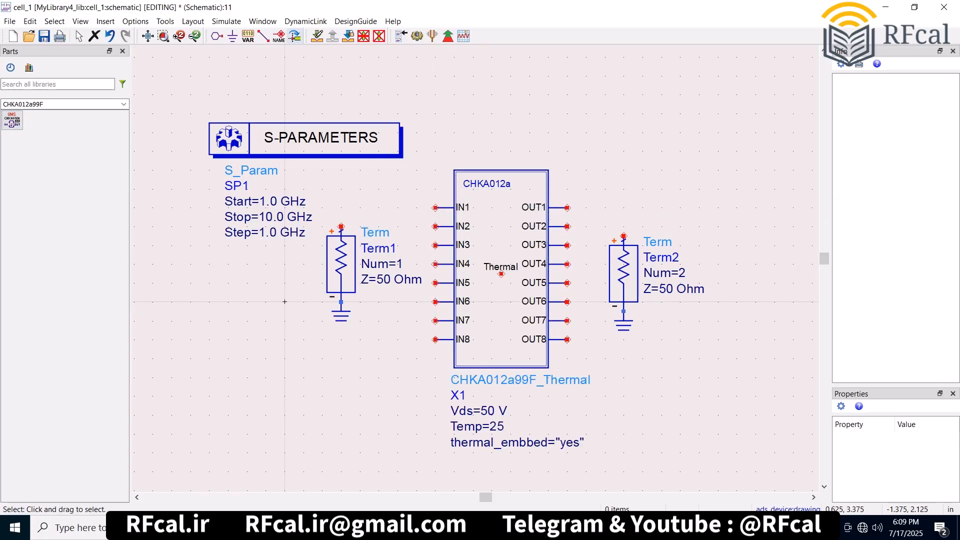
Wire the CHKA012a99F model's IN1 pin to Term1 and its OUT1 pin to Term2
click(263, 35)
click(435, 207)
click(341, 227)
click(567, 207)
click(624, 236)
key(Escape)
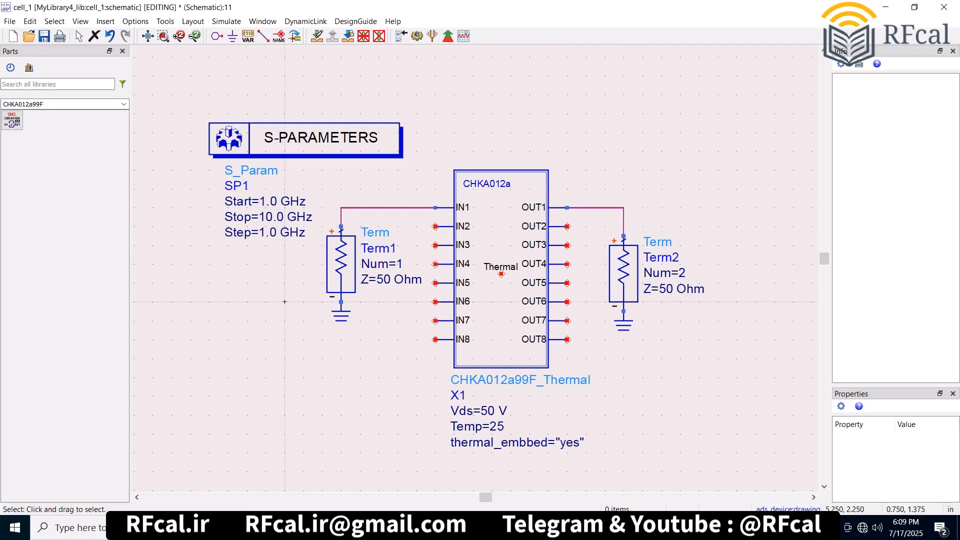
Simulate the CHKA012a99F circuit, view its S(1,1) and S(2,1) plot, and return to the schematic
key(F7)
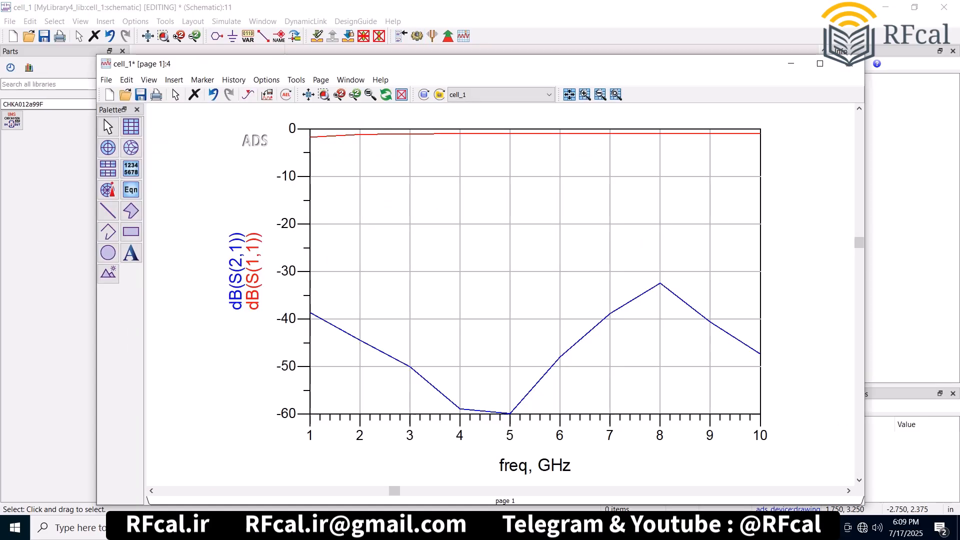
click(791, 63)
click(621, 68)
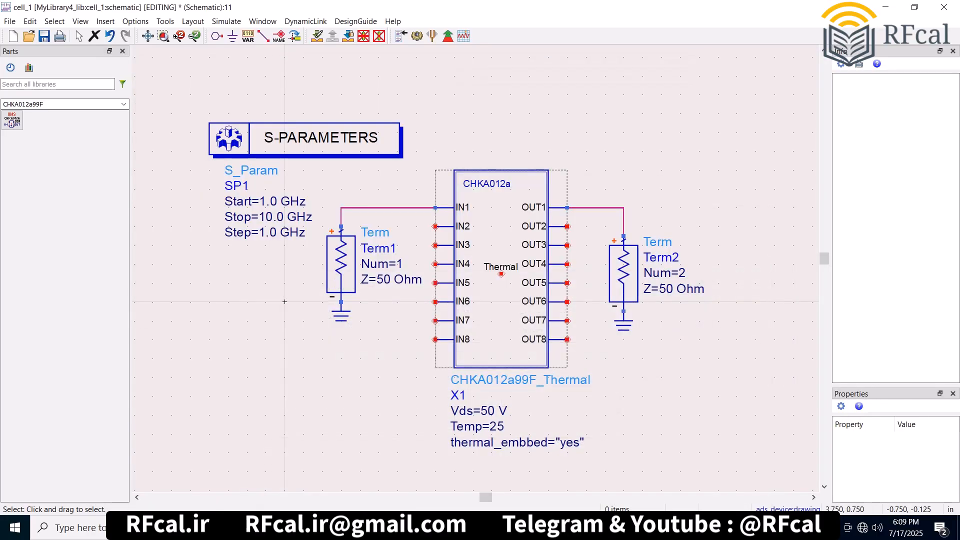
Replace the CHKA012a99F model with a CHKA012bSYA model from its PDK palette, lining up IN1 and OUT1 with the existing Term wires
click(539, 264)
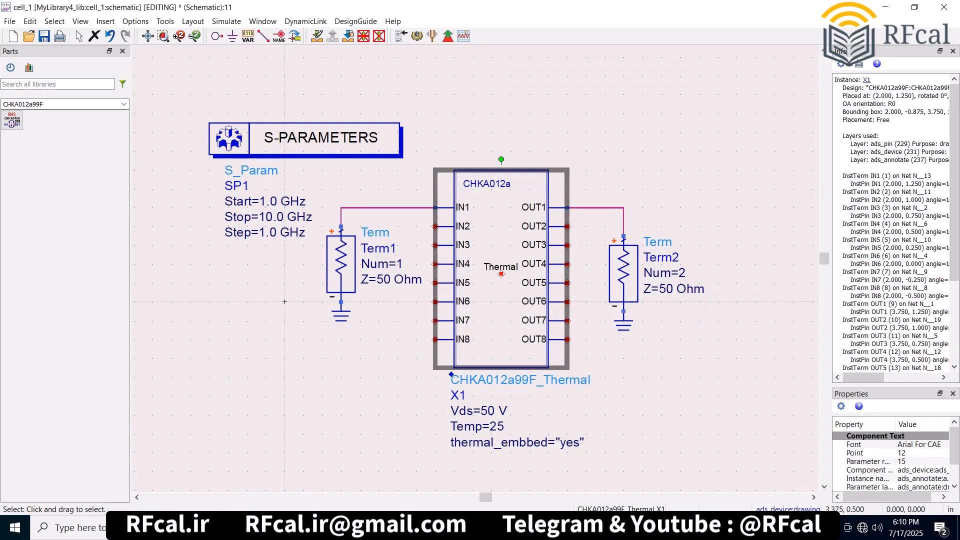
key(Delete)
click(124, 104)
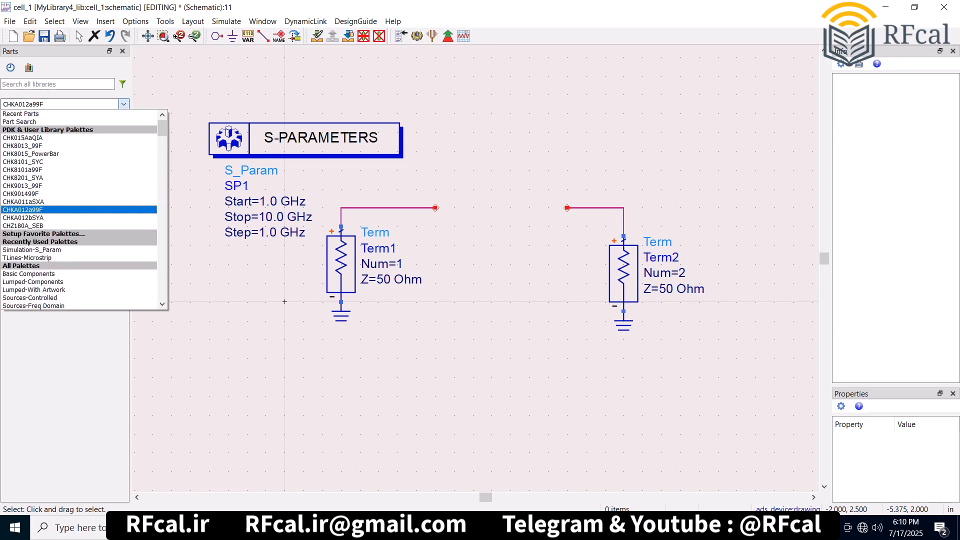
click(22, 218)
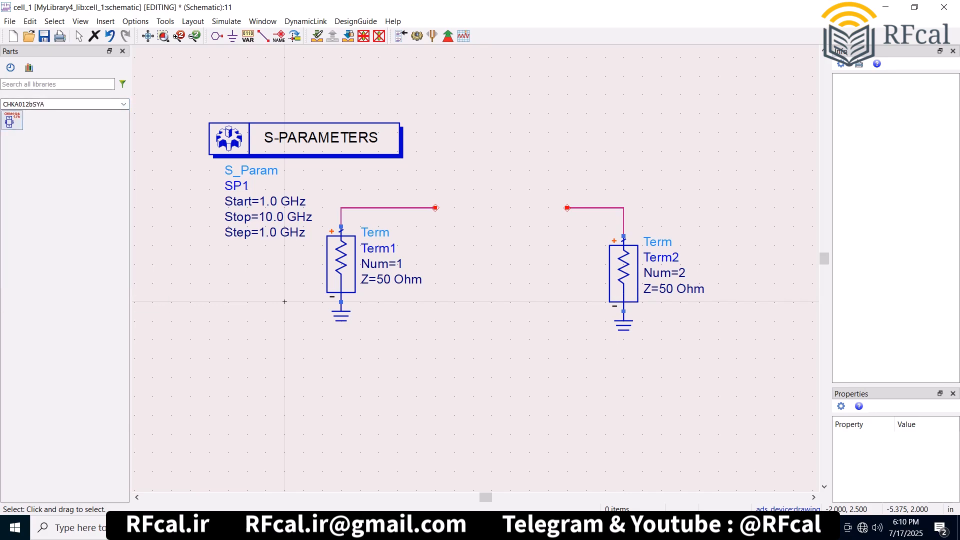
click(12, 120)
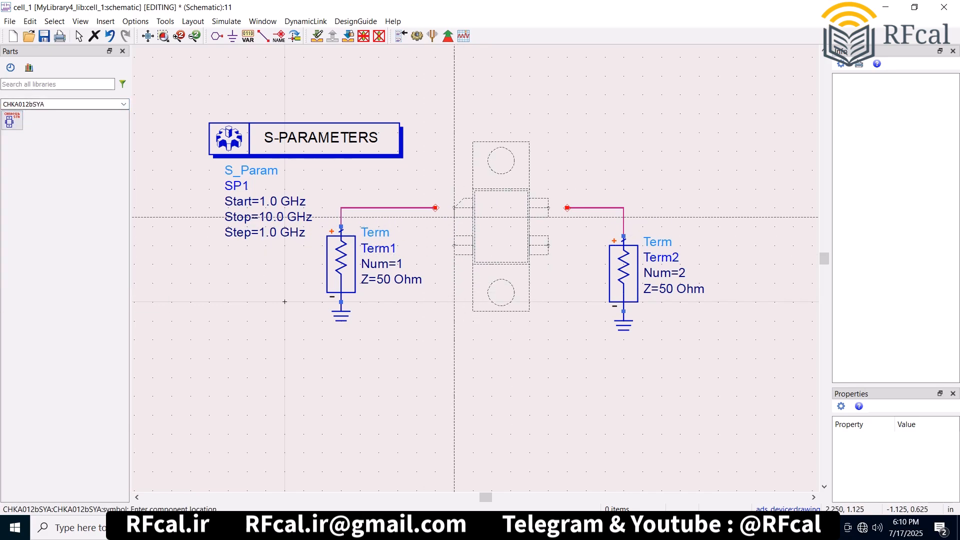
click(454, 217)
key(Escape)
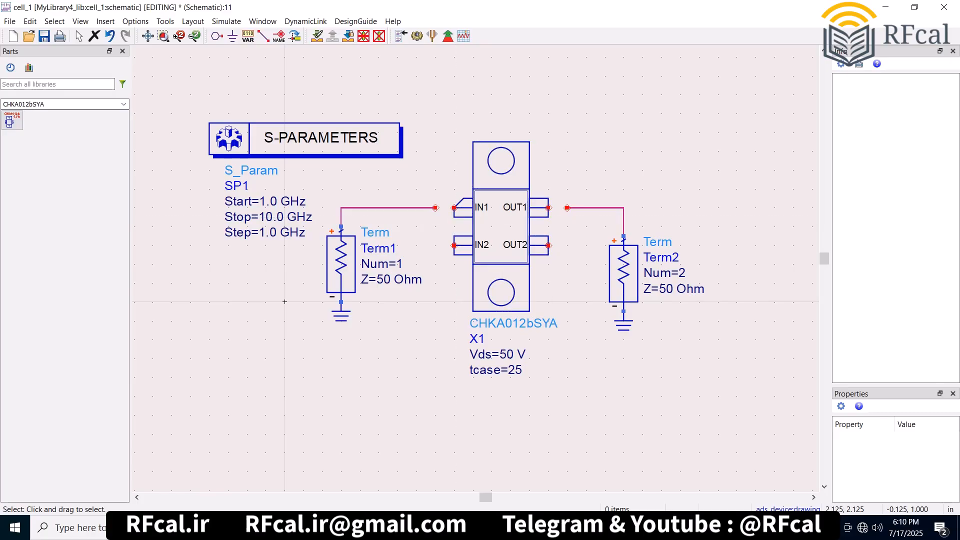
Extend the Term1 wire to the CHKA012bSYA model's IN1 pin and the Term2 wire to its OUT1 pin
click(264, 35)
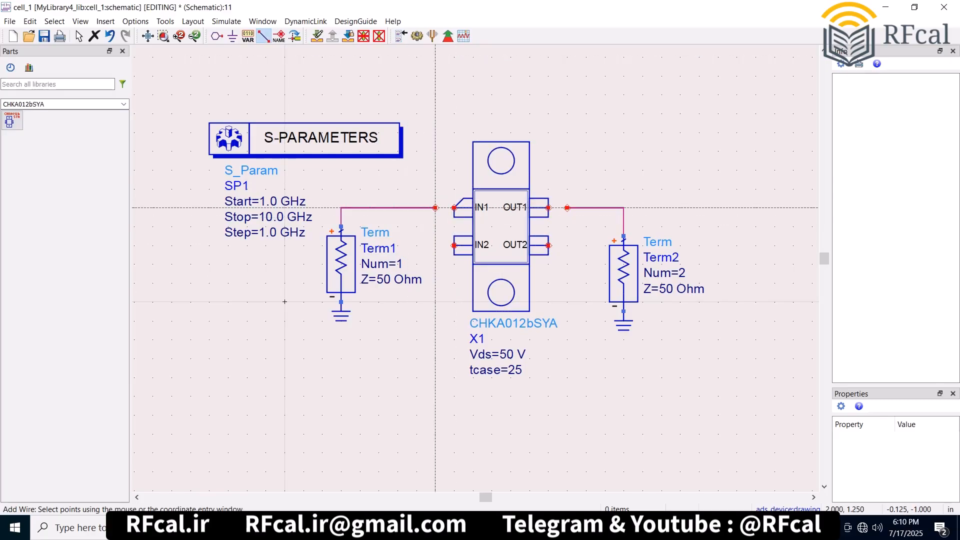
click(547, 207)
click(567, 208)
key(Escape)
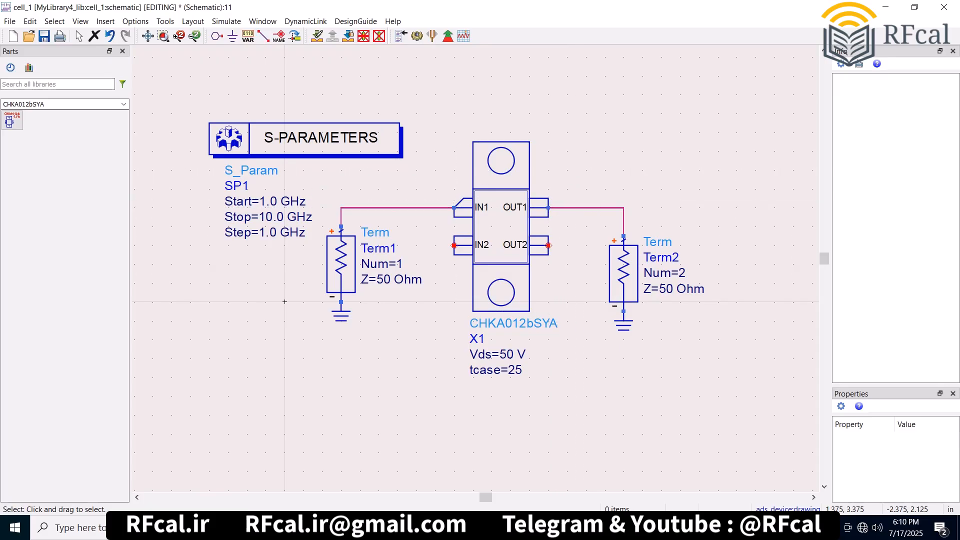
Simulate the CHKA012bSYA circuit, view its S(1,1) and S(2,1) plot, and return to the schematic
click(417, 36)
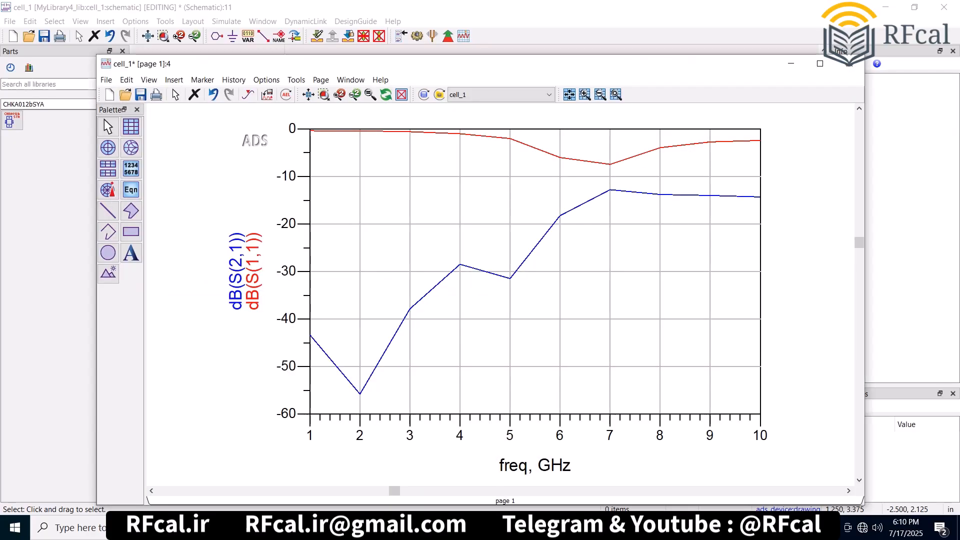
click(790, 63)
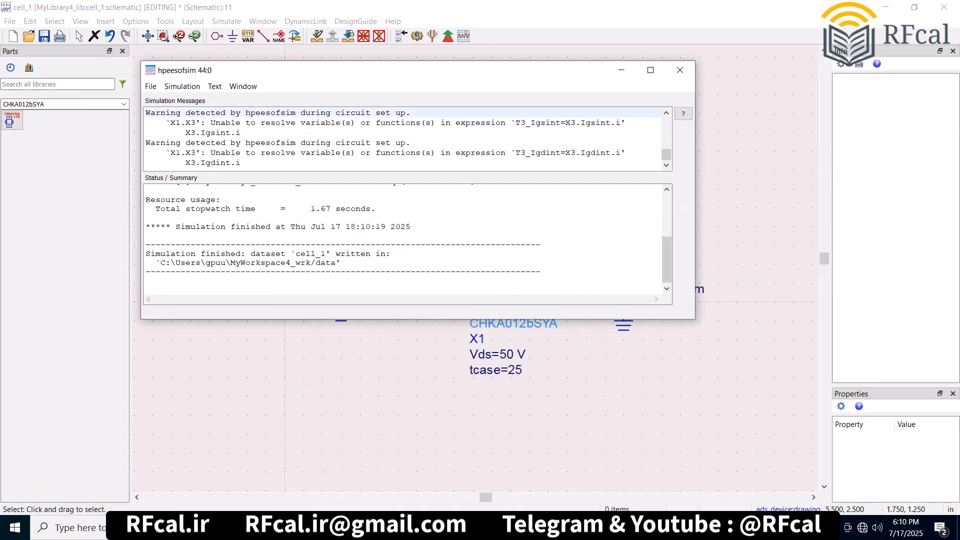
click(622, 69)
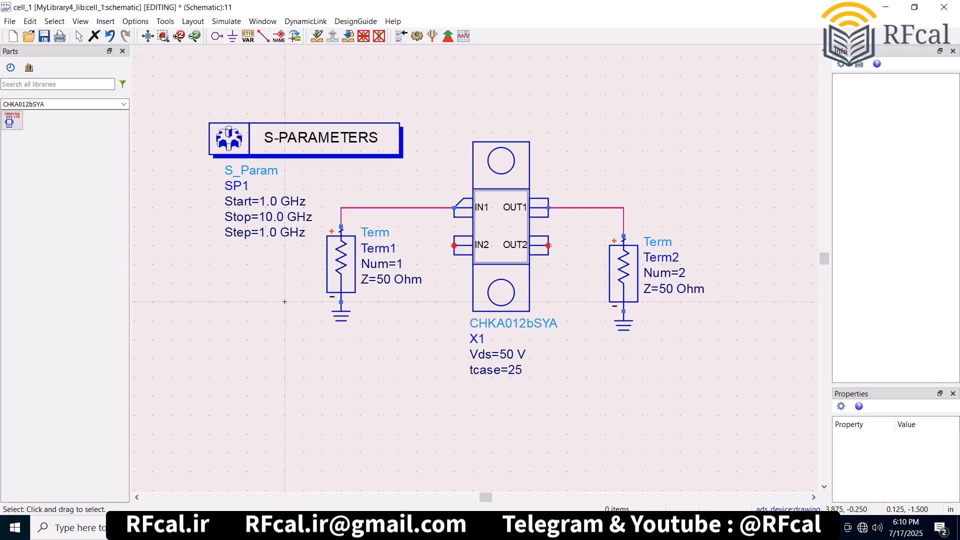
Replace the CHKA012bSYA model with a CHZ180A_SEB model from its PDK palette, placed between the two Term ports
click(501, 283)
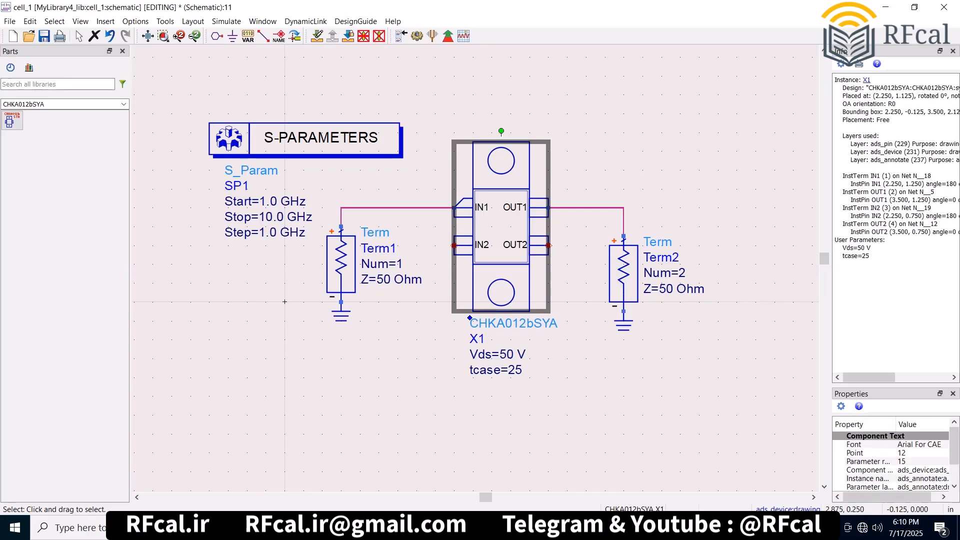
key(Delete)
click(124, 103)
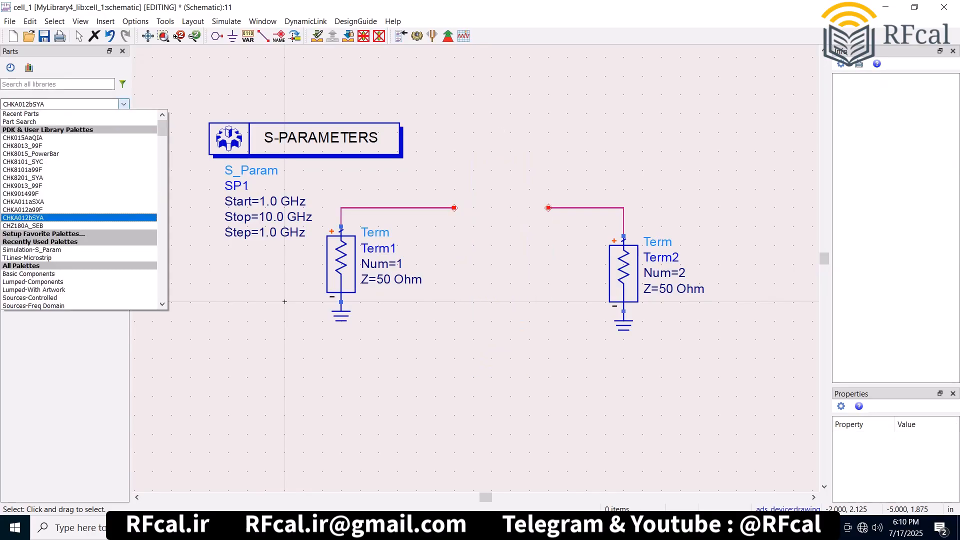
click(23, 225)
click(25, 120)
key(Escape)
Delete the leftover wires attached to Term1 and Term2
click(435, 207)
key(Delete)
click(584, 208)
key(Delete)
Move the CHZ180A_SEB model up to the height of the Term pins and shift Term2 with its ground to the right
drag(501, 264, 520, 217)
drag(715, 215, 576, 364)
drag(633, 257, 680, 257)
click(586, 349)
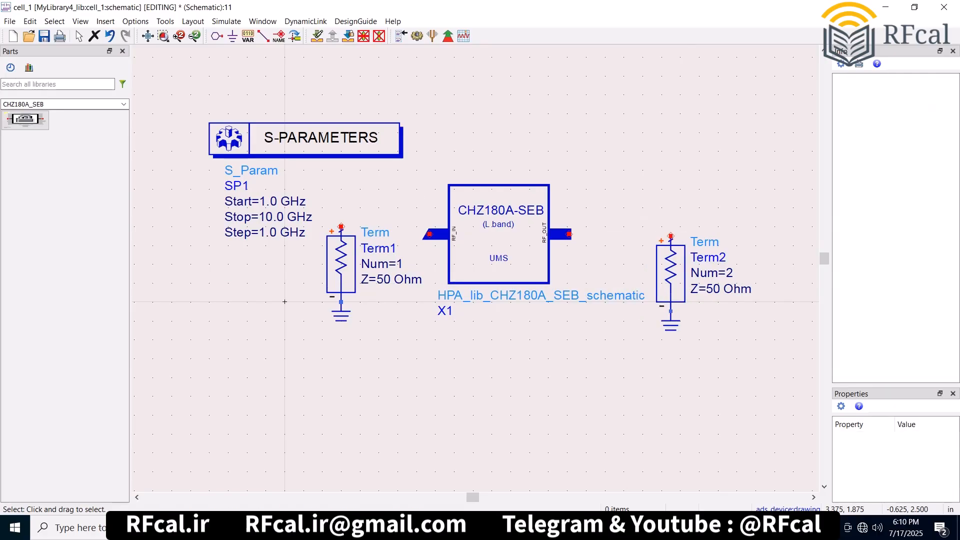
Wire Term1 to the CHZ180A_SEB model's RF_IN pin and its RF_OUT pin to Term2
key(ctrl+w)
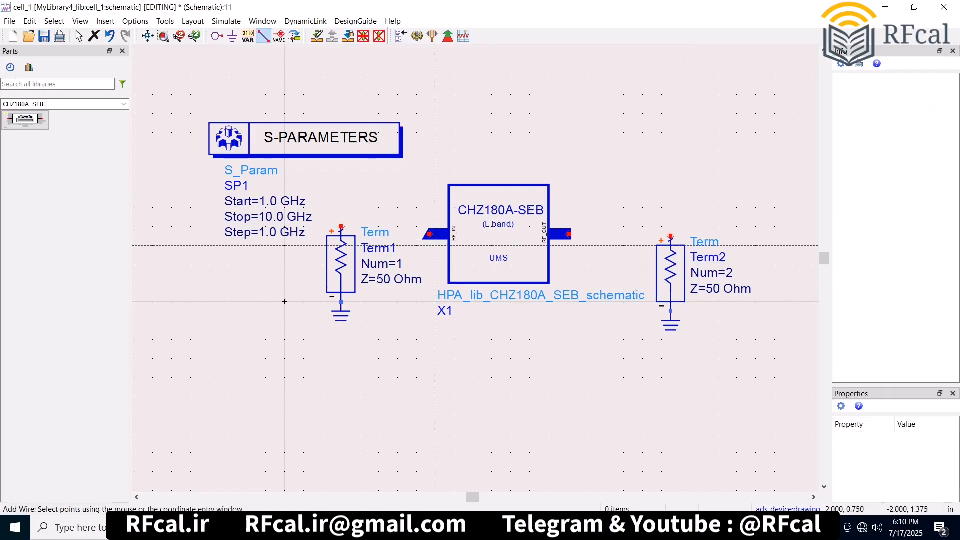
click(341, 227)
click(429, 234)
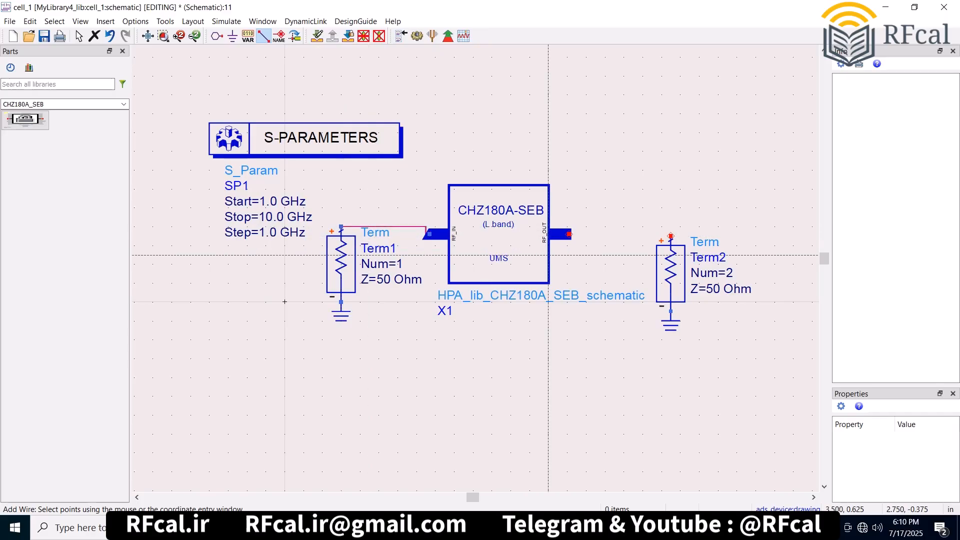
click(569, 233)
click(671, 236)
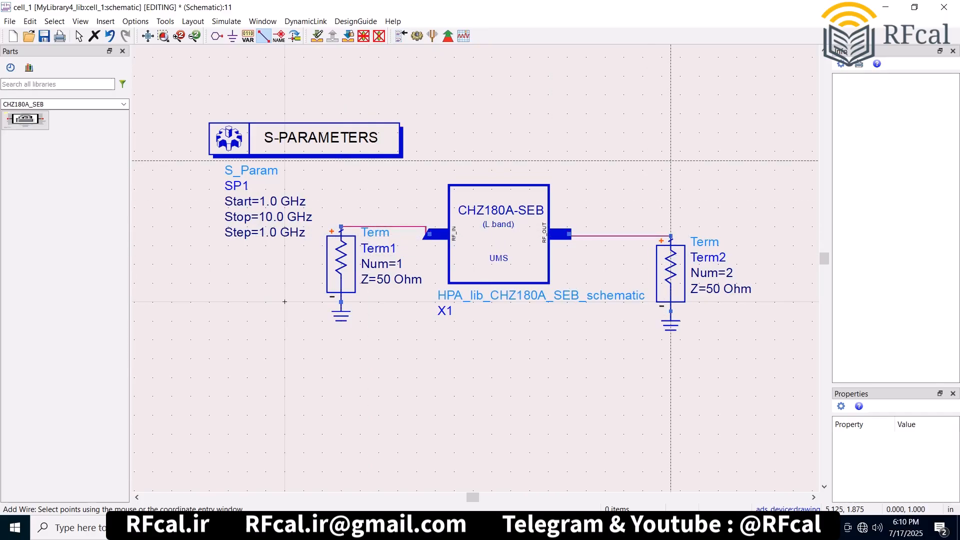
key(Escape)
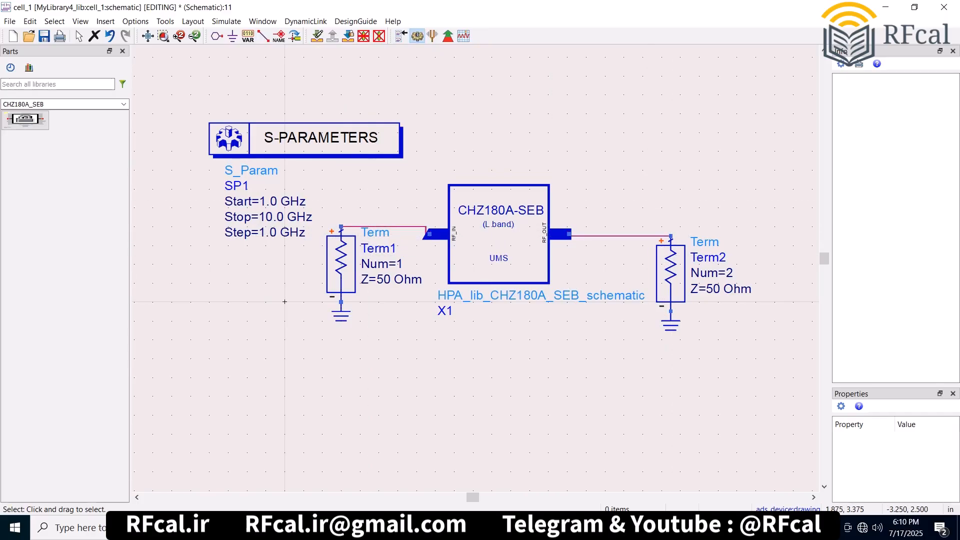
Simulate the CHZ180A_SEB circuit, view its S(1,1) and S(2,1) plot, and return to the schematic
key(F7)
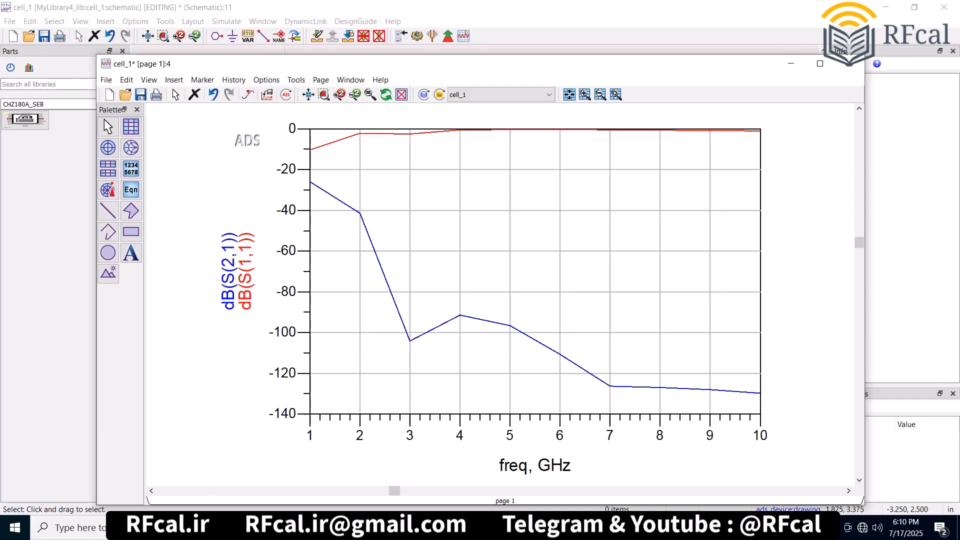
click(791, 63)
click(621, 69)
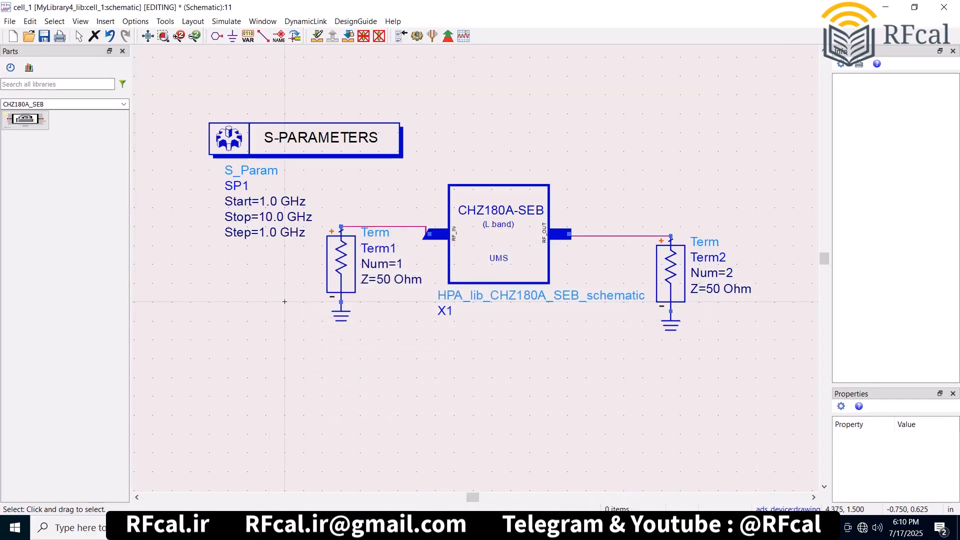